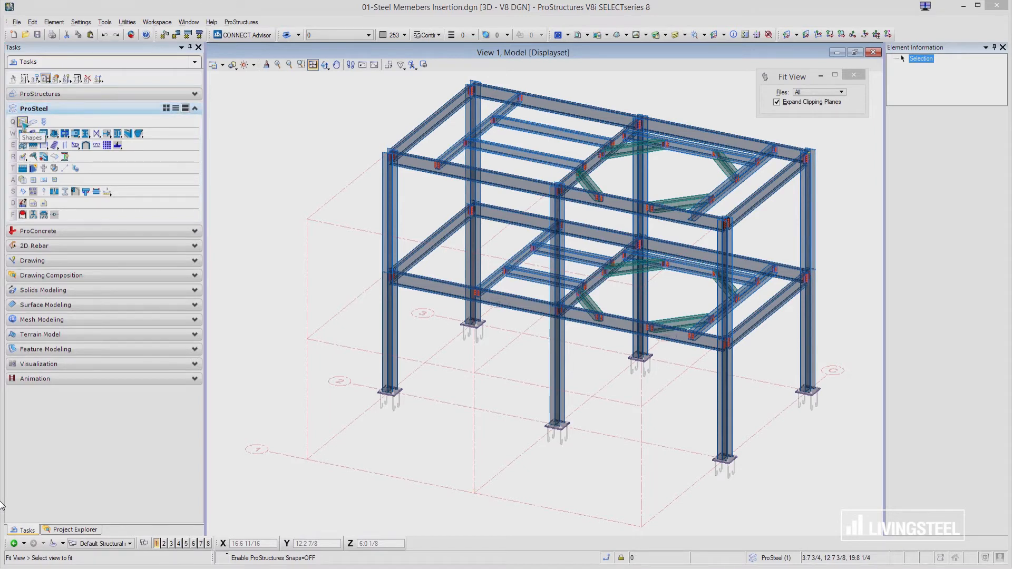
# - Start a ProSteel straight shape, selecting AISC_I_W size W14x90 with its insertion point at the section centre
pyautogui.click(22, 123)
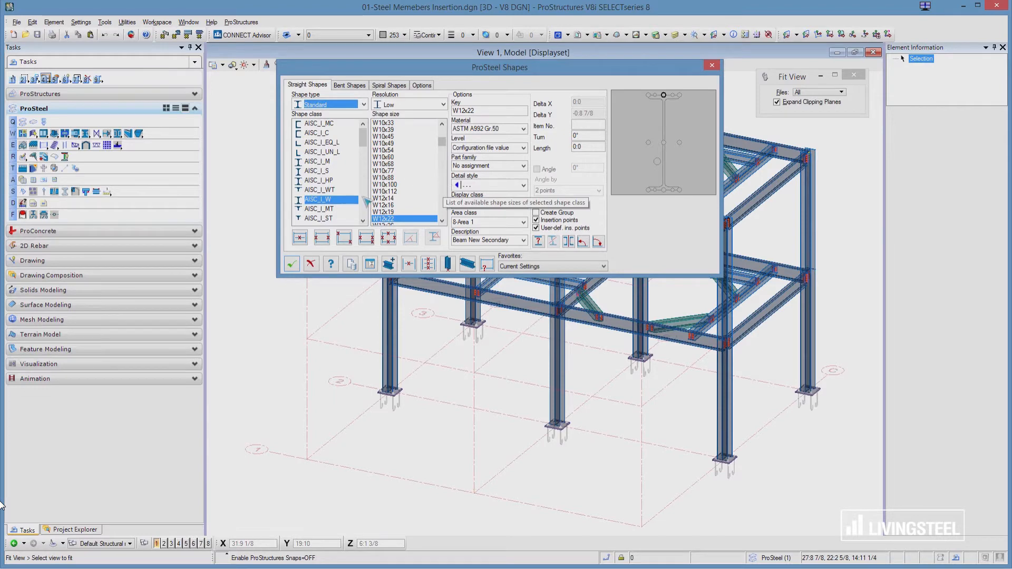
pyautogui.scroll(-10, 440, 197)
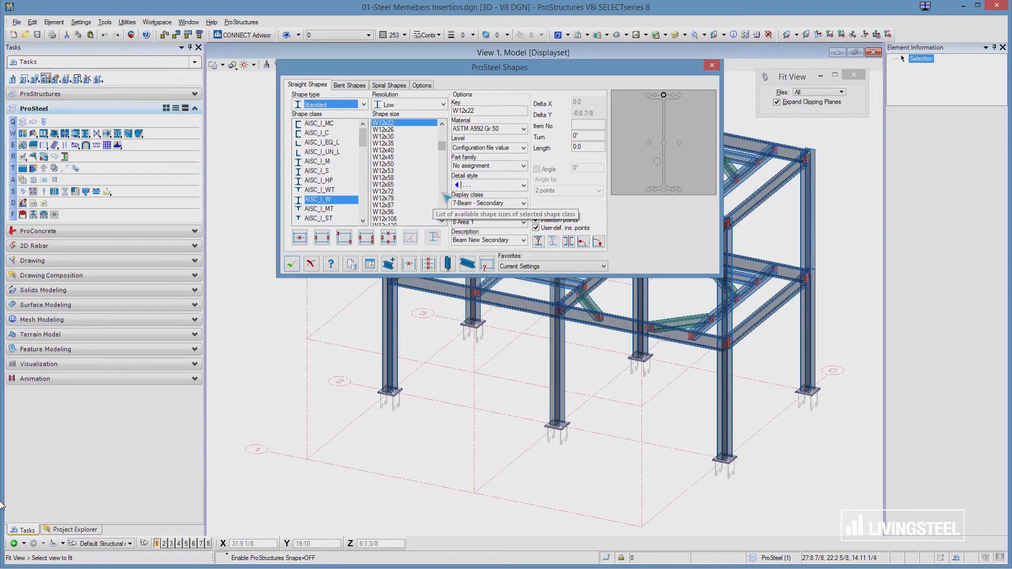
pyautogui.scroll(-3, 446, 198)
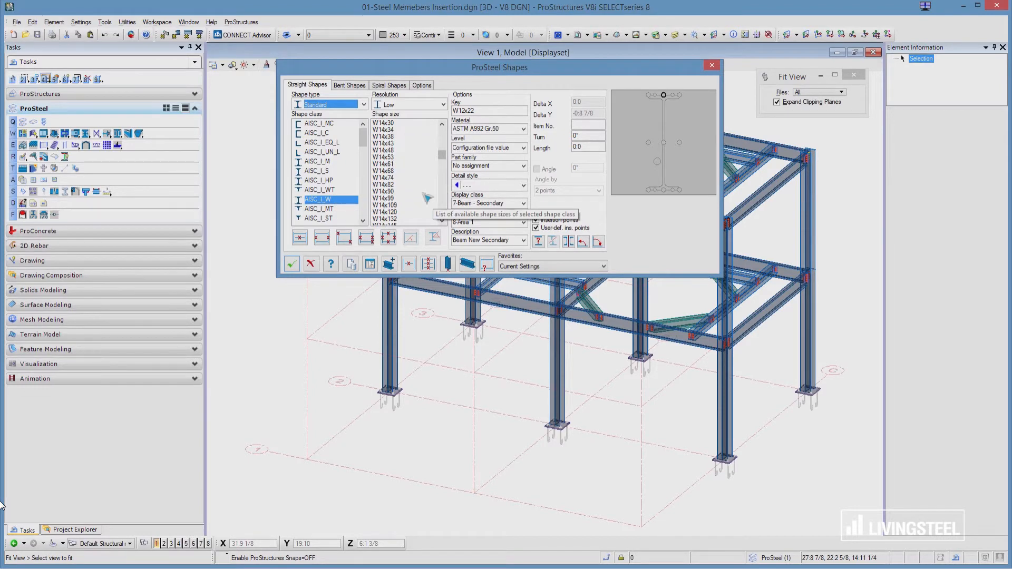
pyautogui.click(389, 194)
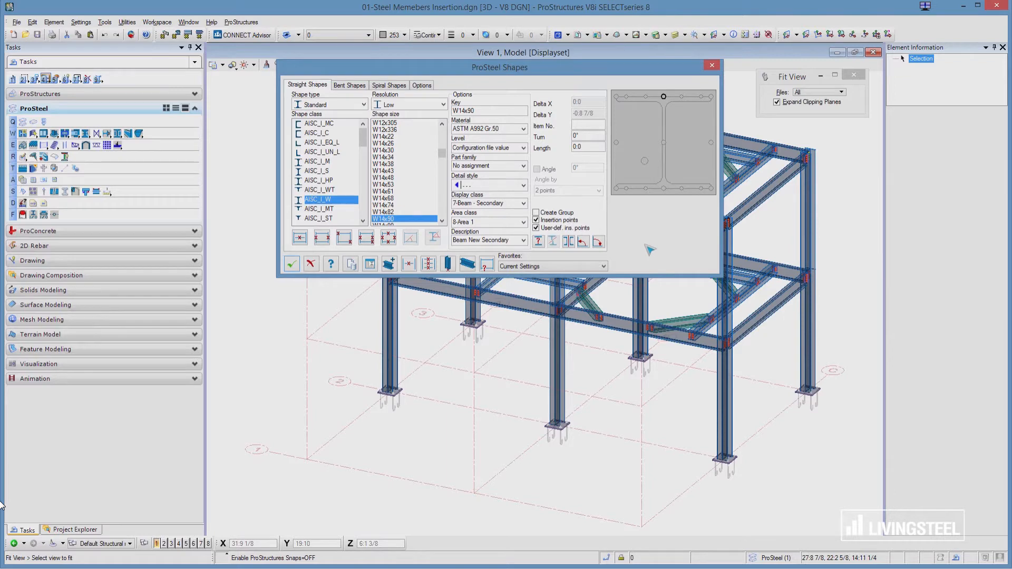
pyautogui.click(664, 143)
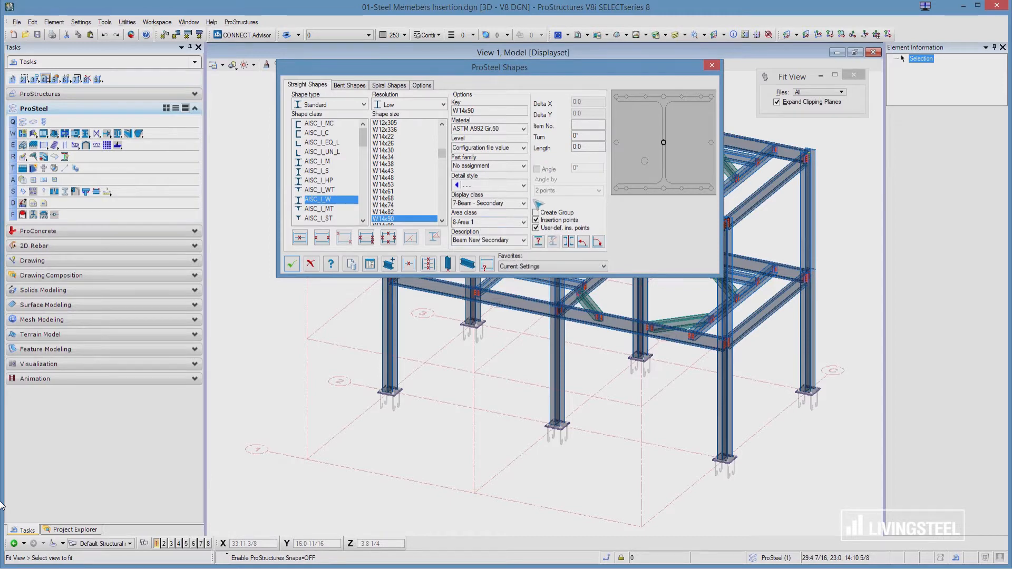
# - Set the shape's display class to 2-Column - Main and its description to Column New Primary
pyautogui.click(527, 204)
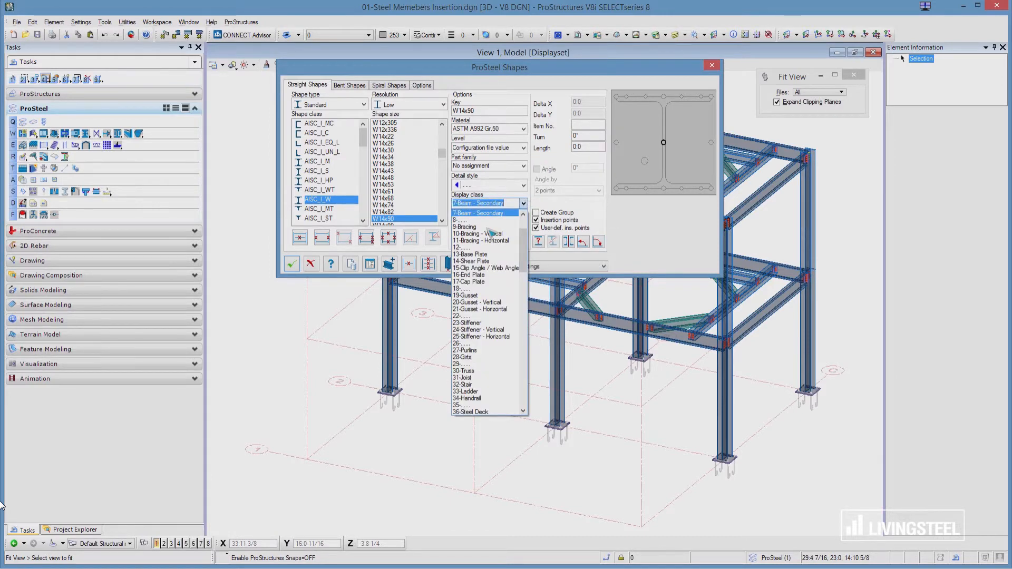
pyautogui.click(525, 213)
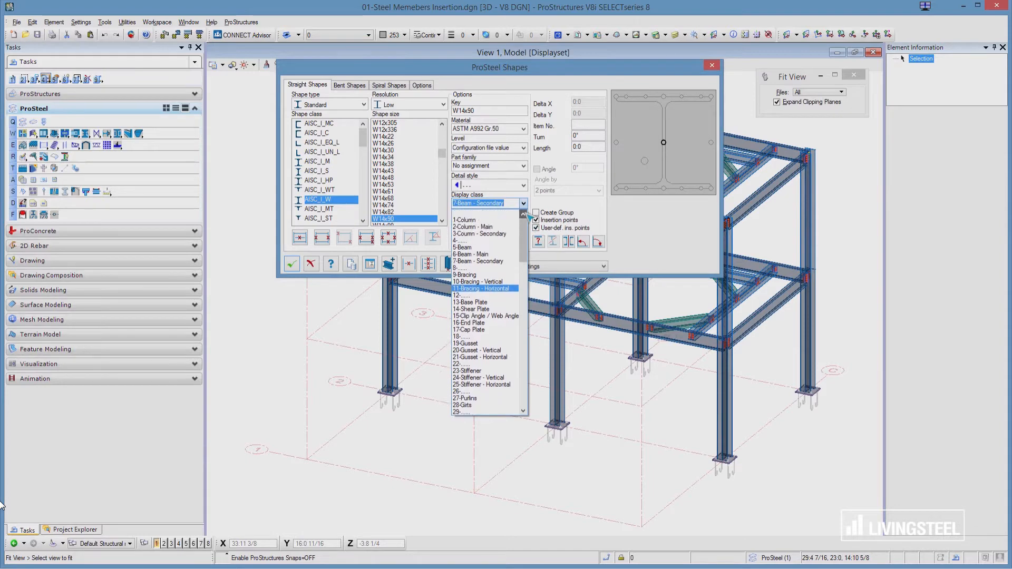
pyautogui.click(473, 227)
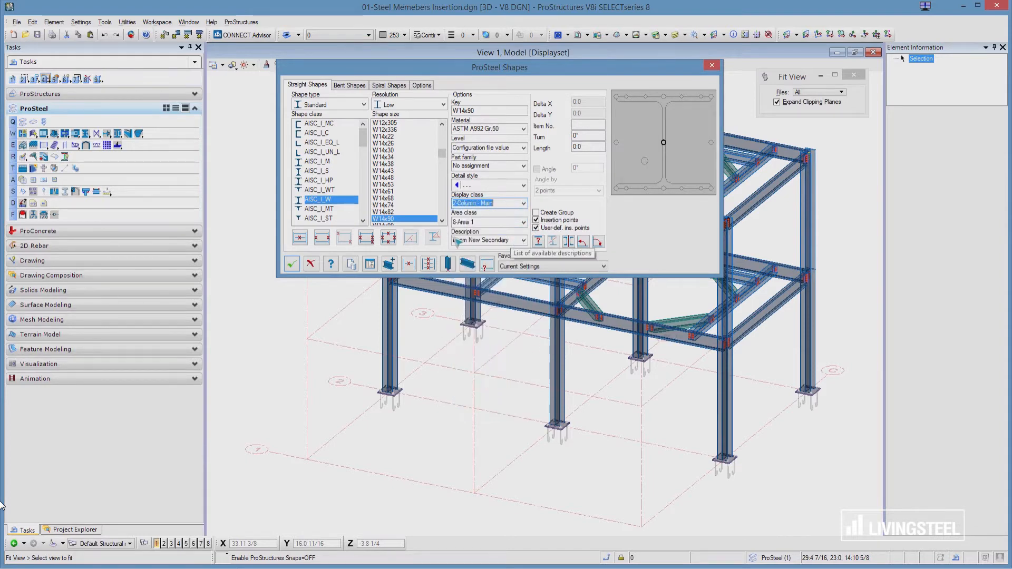
pyautogui.click(523, 240)
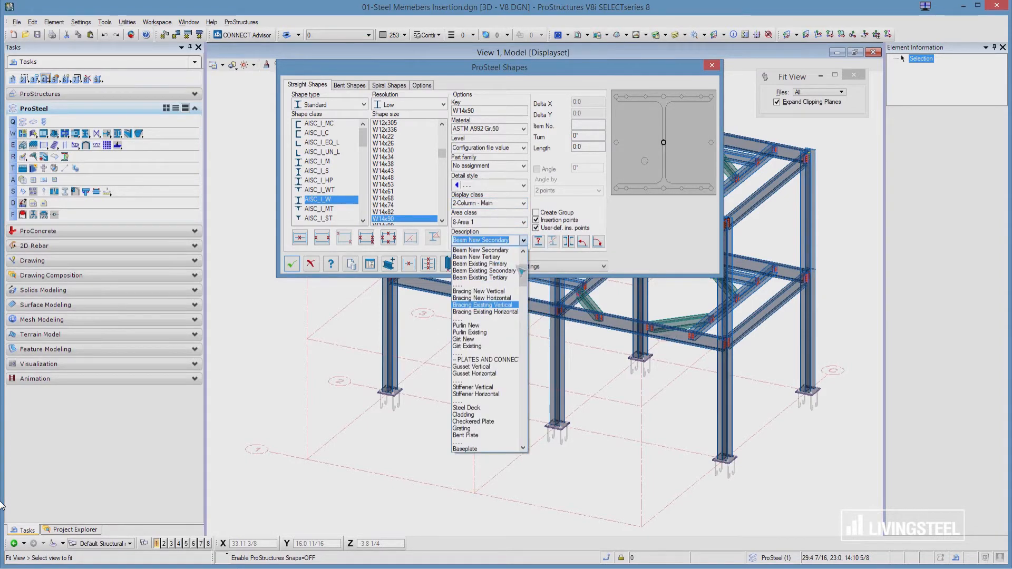
pyautogui.scroll(4, 521, 271)
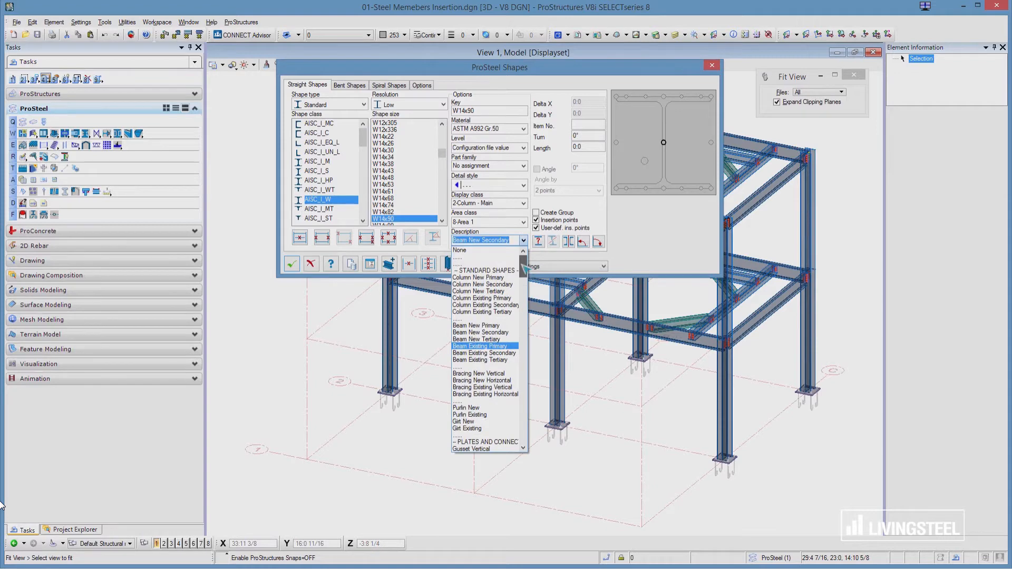
pyautogui.click(485, 278)
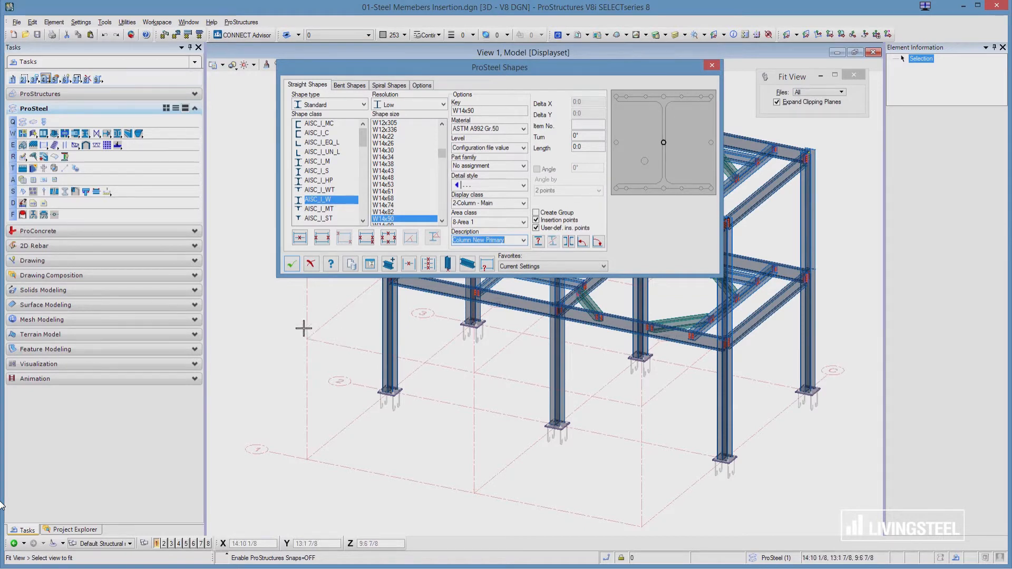
# - Insert the column between two points at the outer end of grid line 1, from the base to the first level, accepting its orientation
pyautogui.click(318, 240)
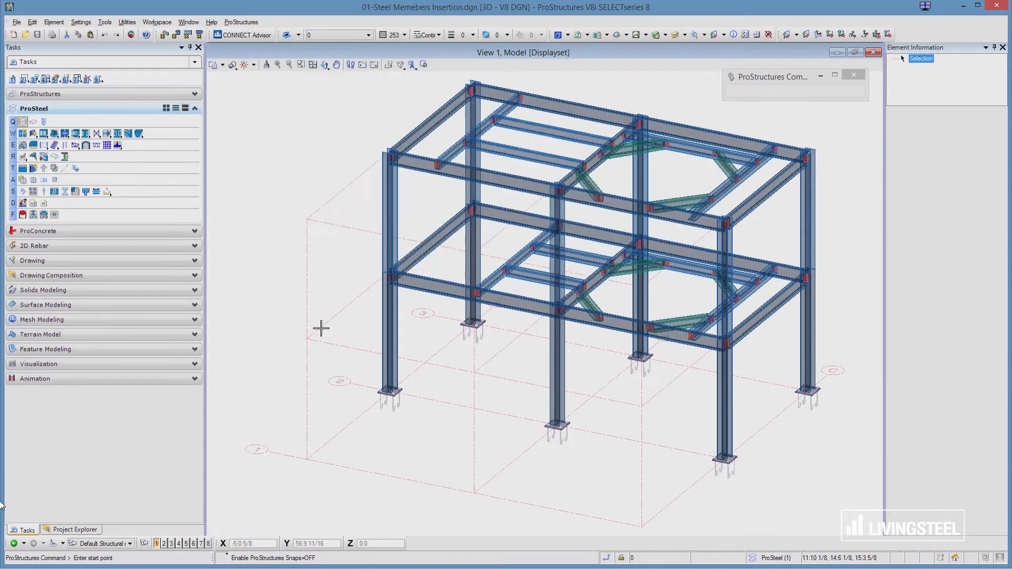
pyautogui.click(307, 460)
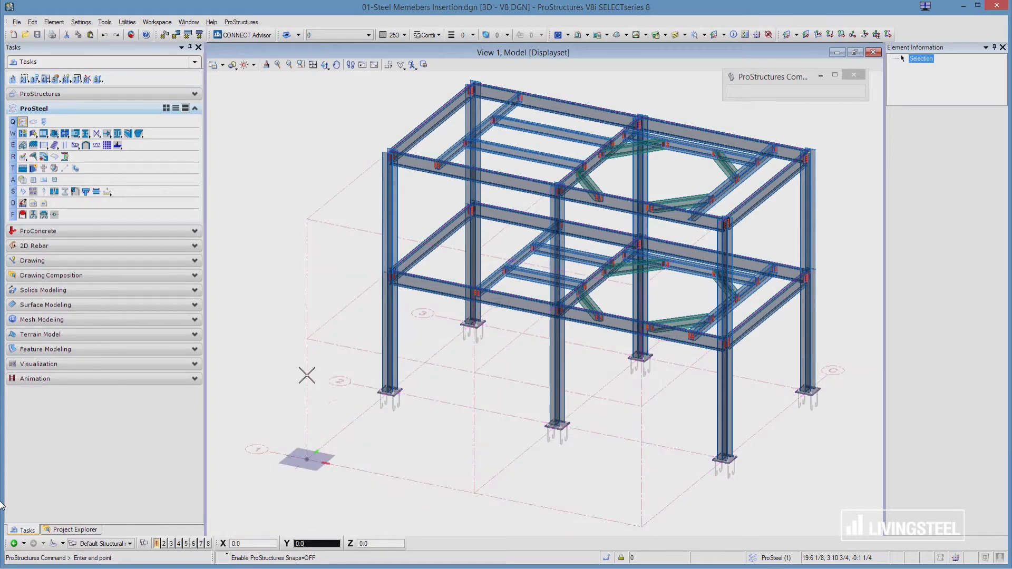
pyautogui.click(308, 338)
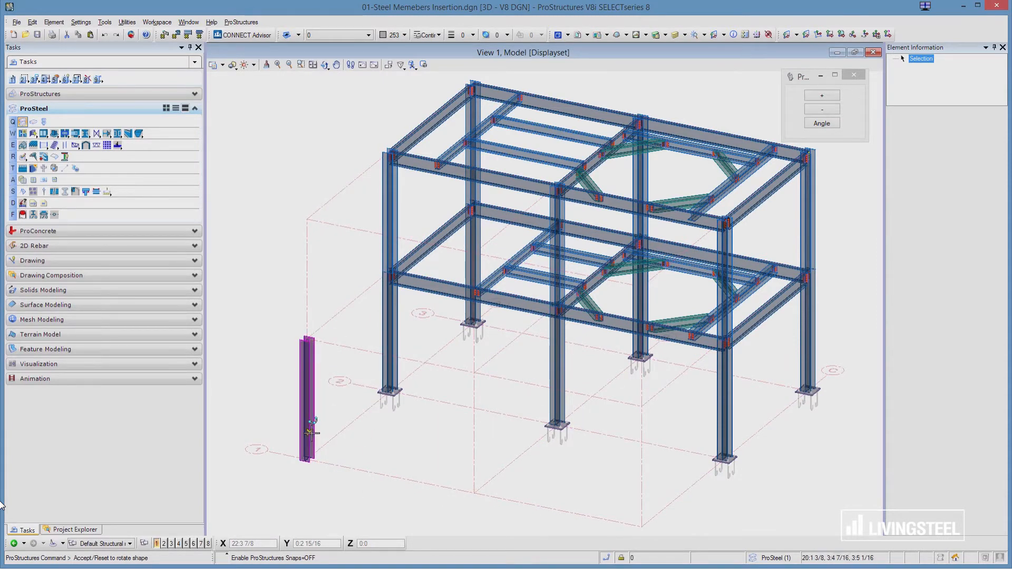
pyautogui.click(398, 442)
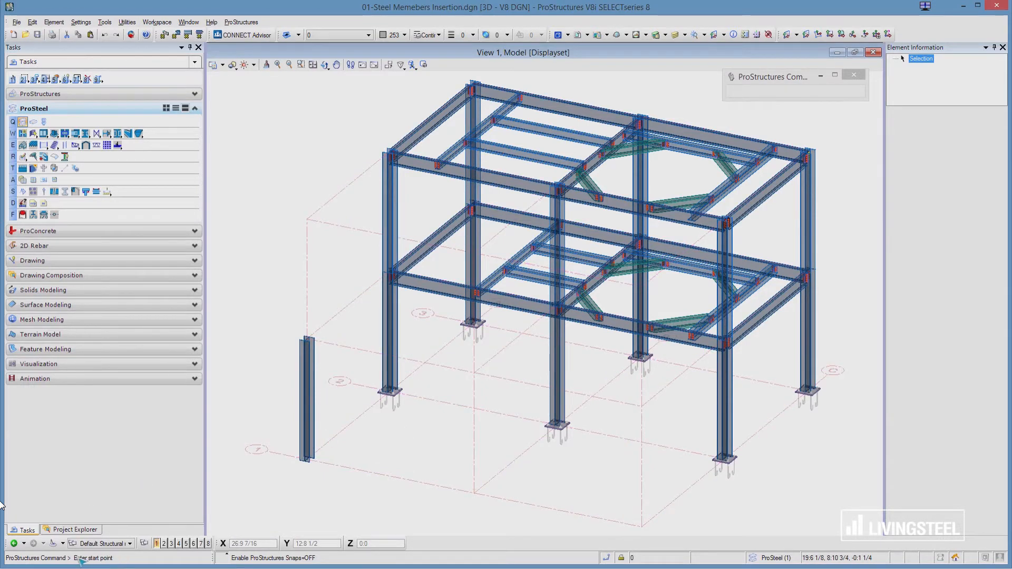
# - Insert a second column at the middle intersection of grid line 1, from the base to the first level, and end the placement
pyautogui.click(475, 493)
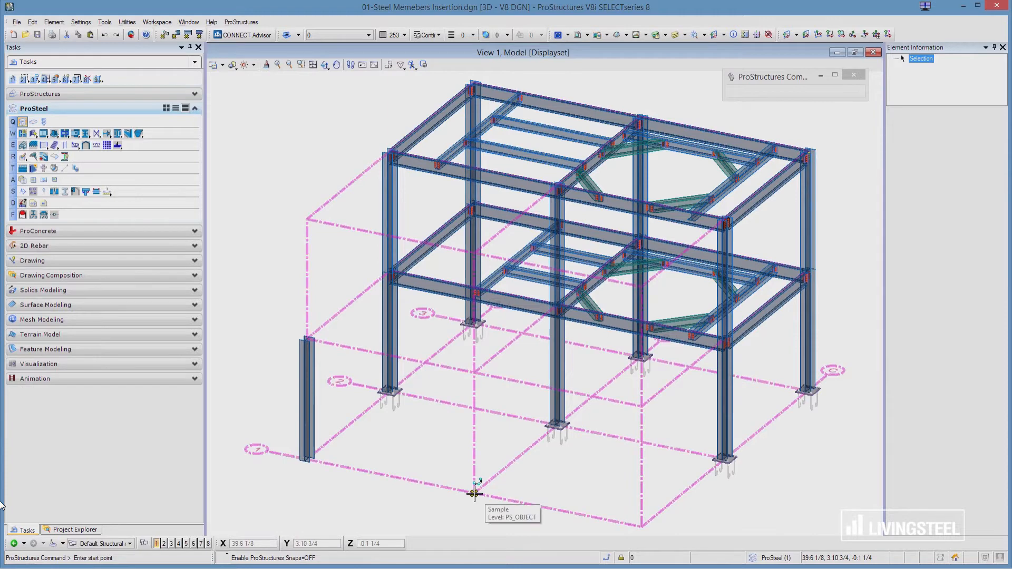
pyautogui.click(472, 373)
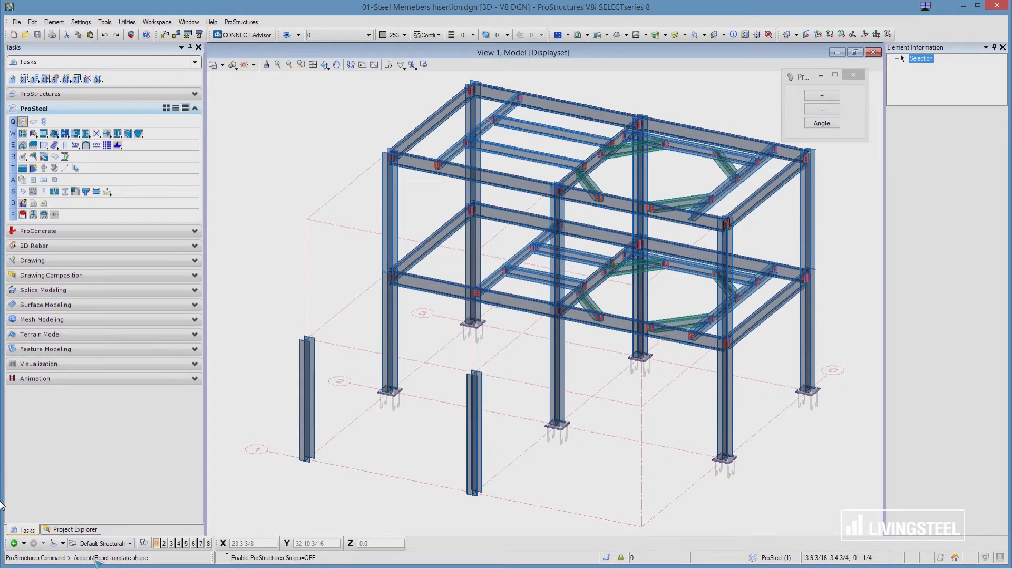
pyautogui.click(262, 398)
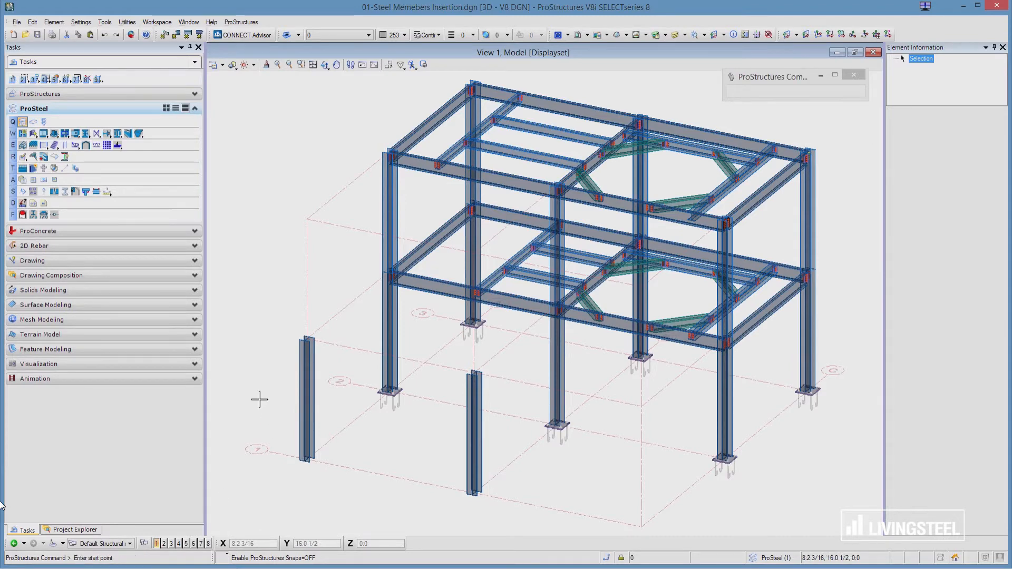
pyautogui.rightClick(265, 311)
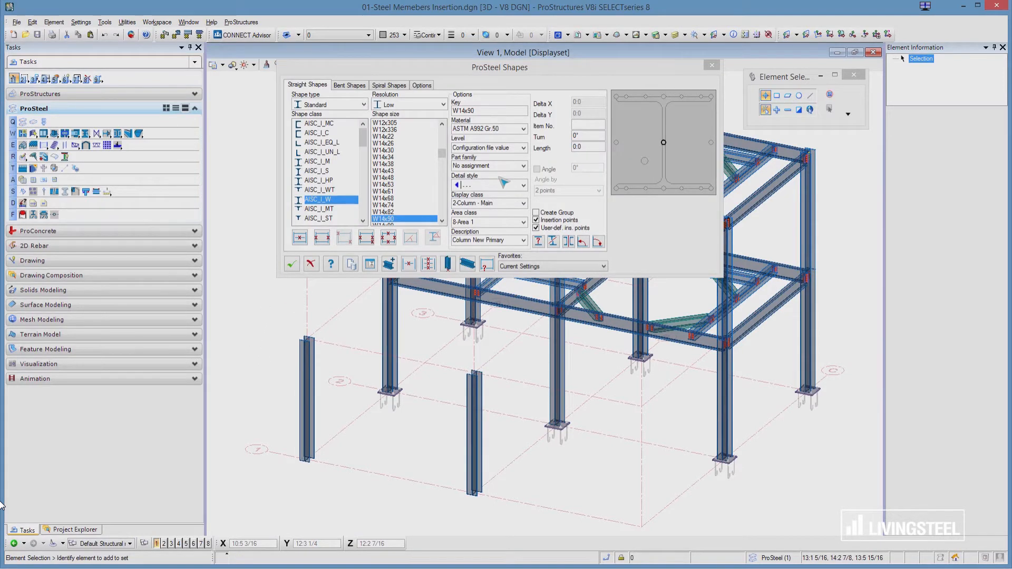
# - Try turning the two new columns to 270° and rotate them back to 0°
pyautogui.click(598, 242)
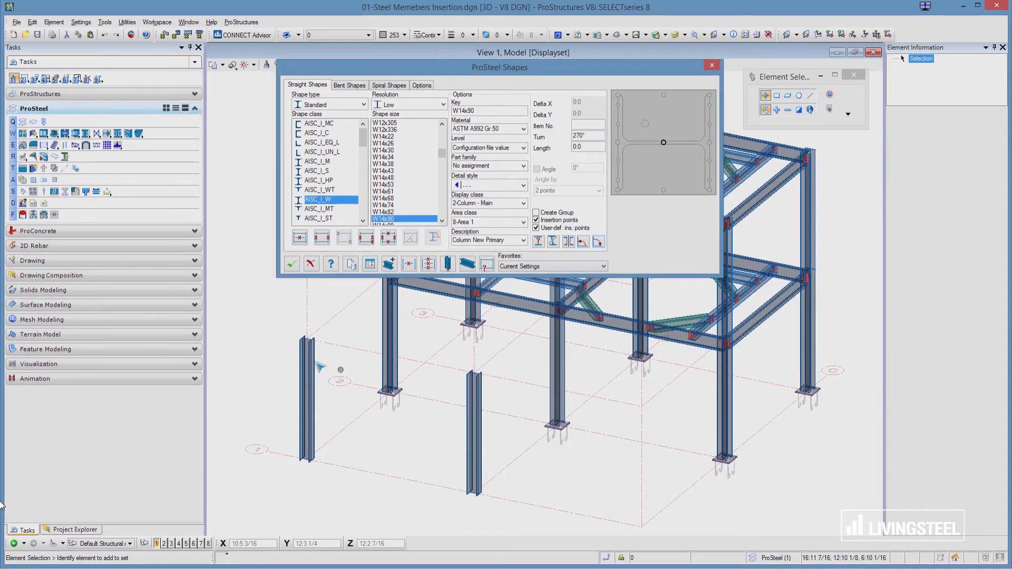
pyautogui.click(584, 243)
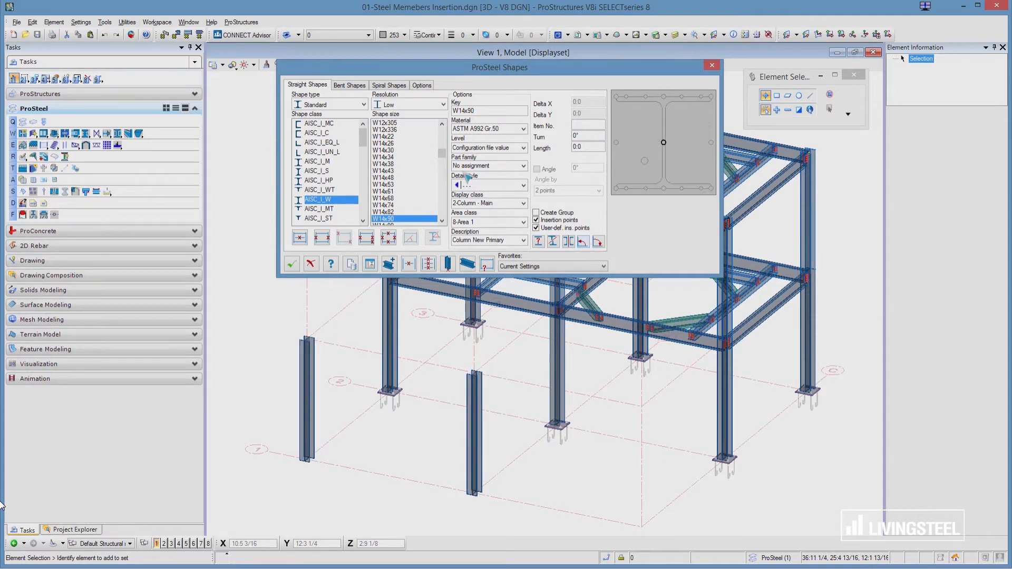
# - Try the M12.5x12.4 and WT20x296.5 sections on the two new columns, and restore AISC_I_W size W14x90
pyautogui.click(323, 161)
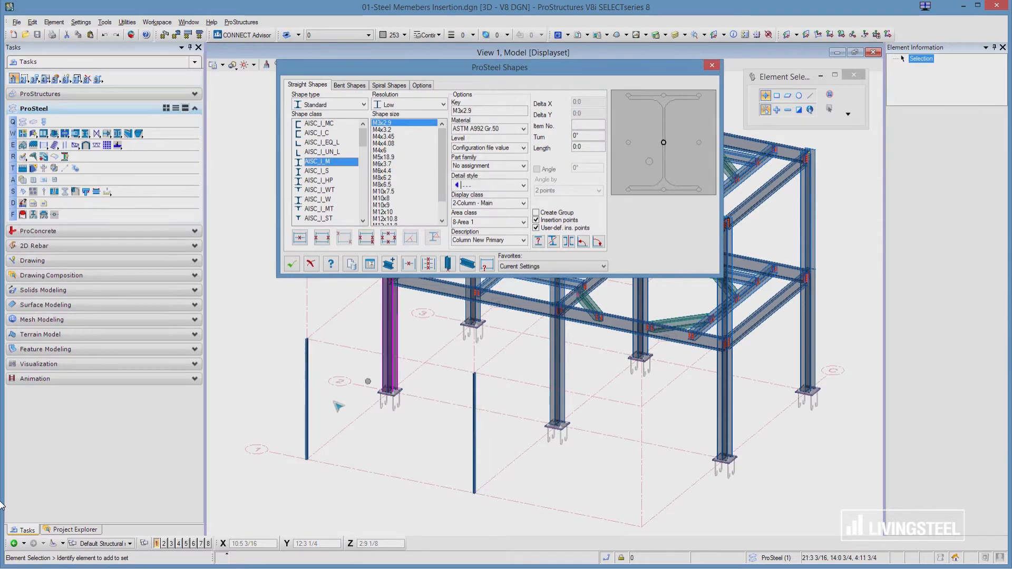
pyautogui.scroll(-1, 389, 200)
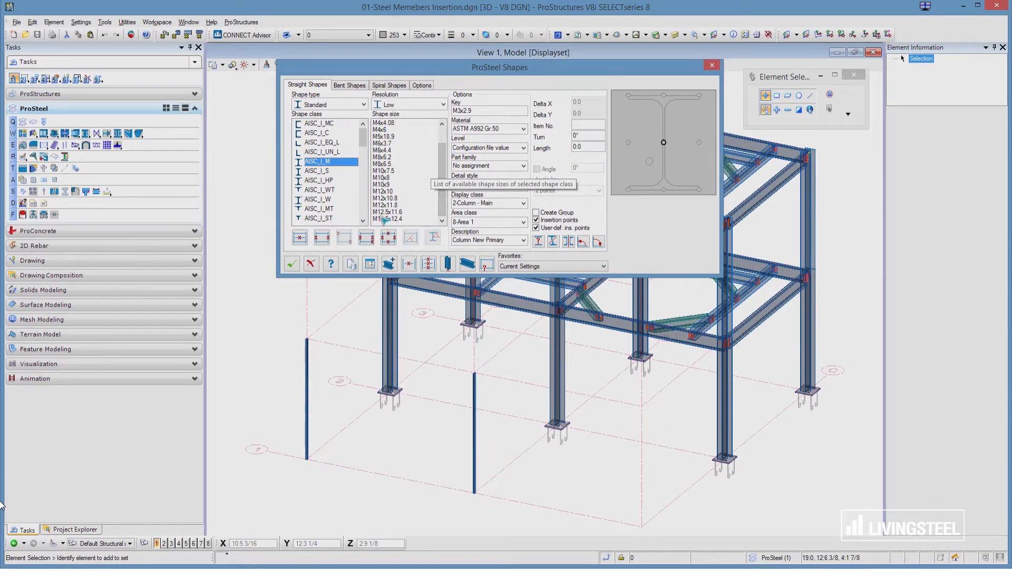
pyautogui.click(388, 219)
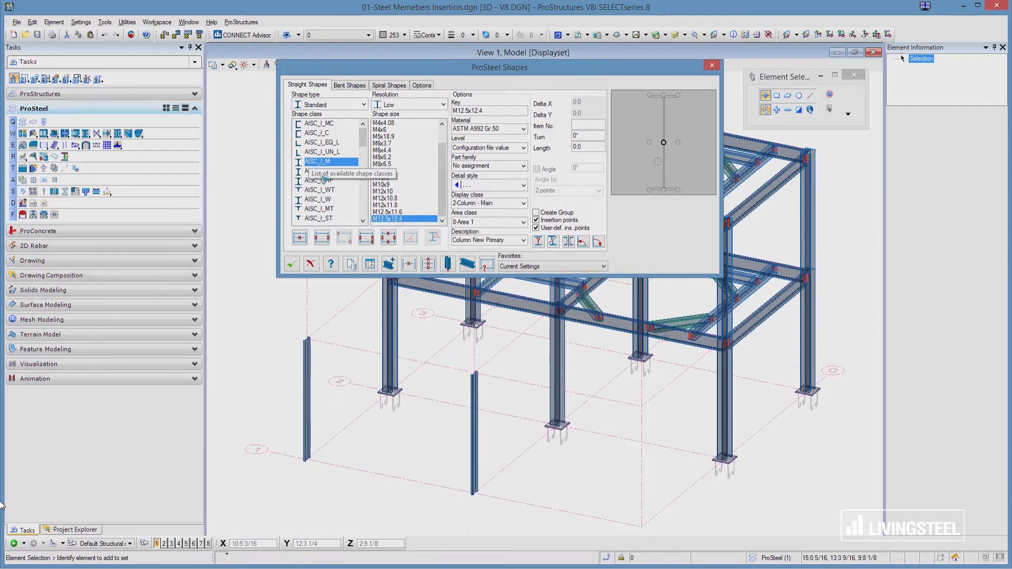
pyautogui.click(323, 191)
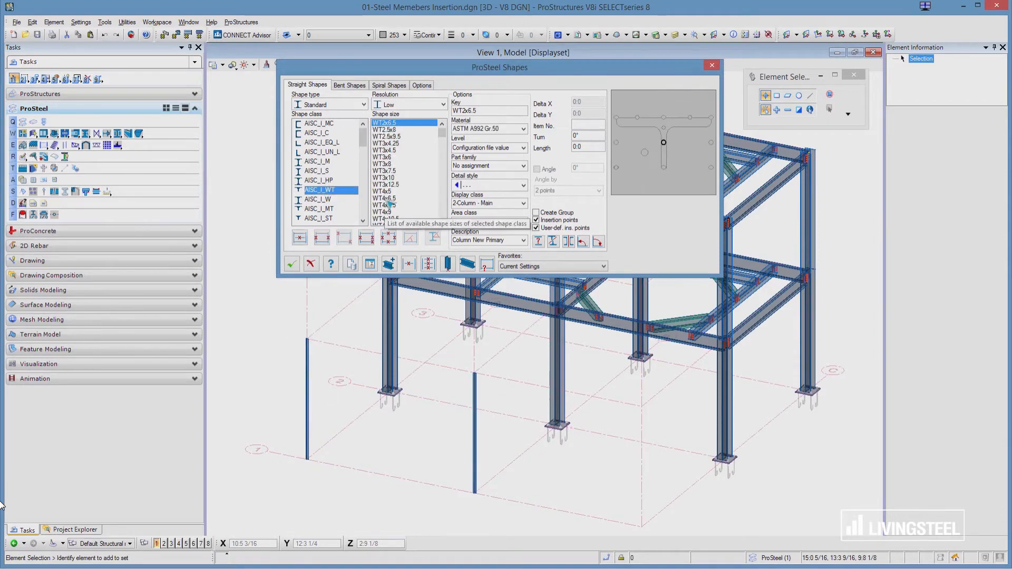
pyautogui.click(386, 198)
pyautogui.moveTo(442, 132); pyautogui.dragTo(443, 210)
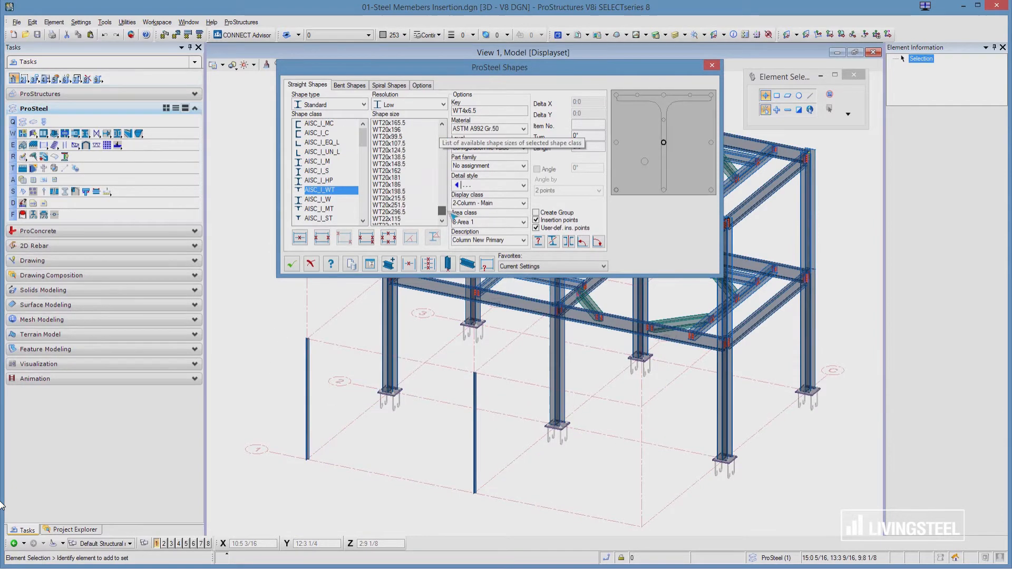
pyautogui.click(396, 191)
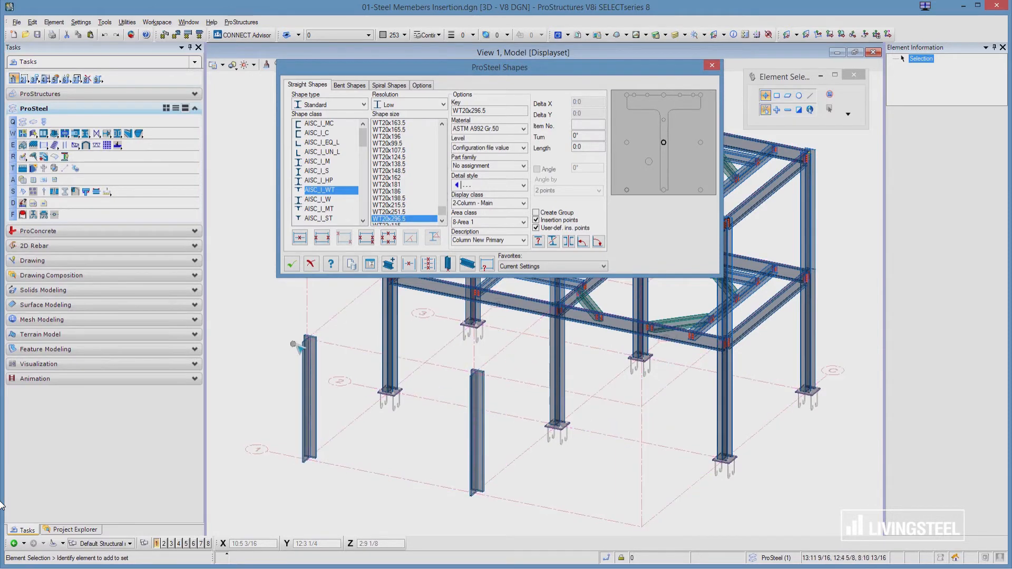
pyautogui.click(354, 200)
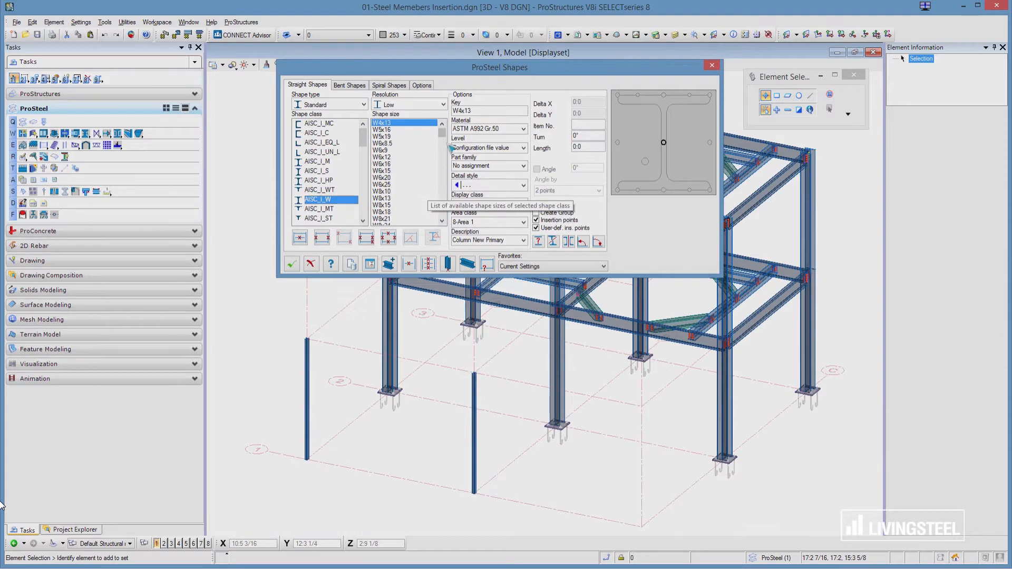
pyautogui.moveTo(443, 131); pyautogui.dragTo(445, 156)
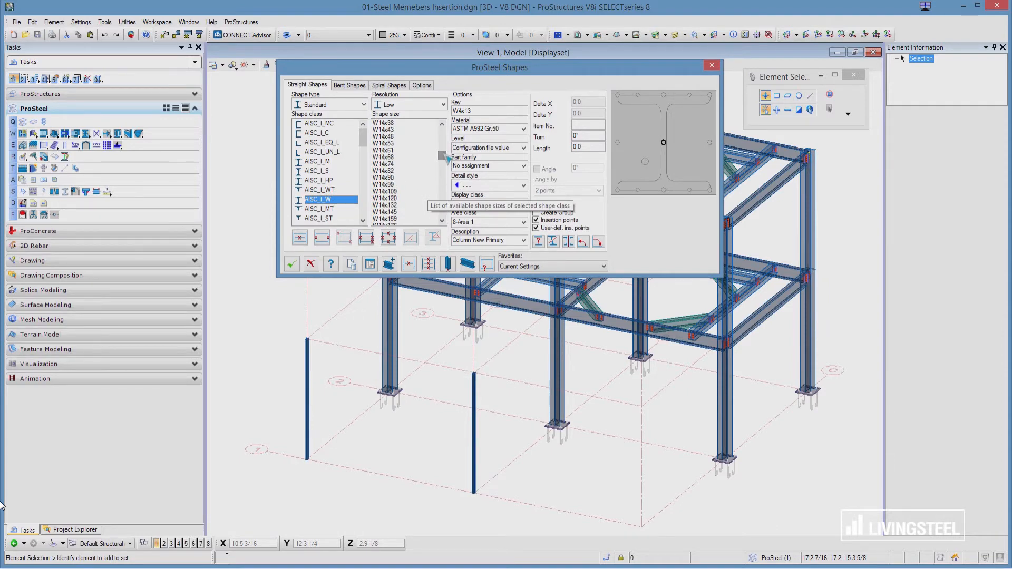
pyautogui.click(392, 178)
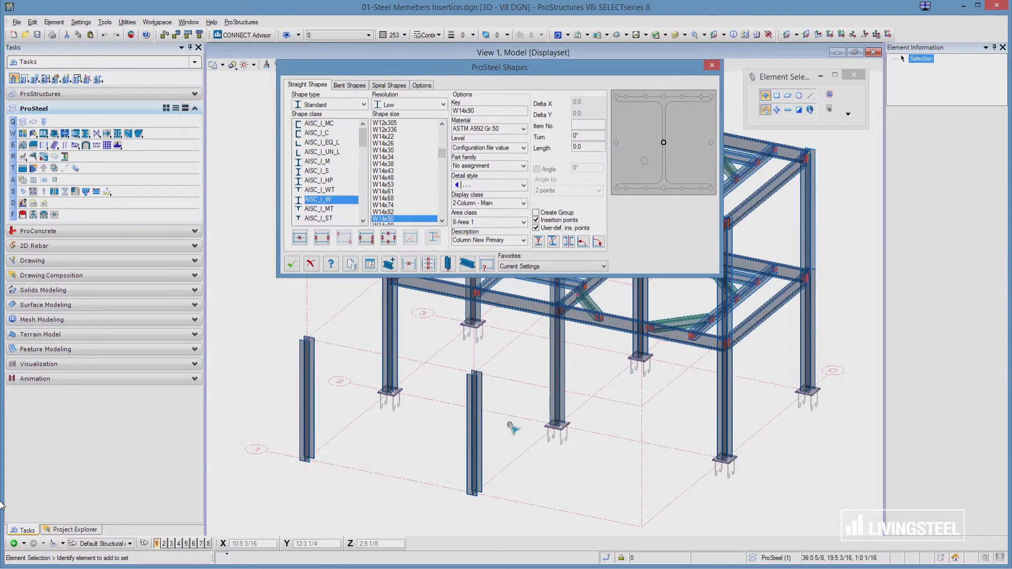
# - Release the two inserted columns from the shape settings and enable ProStructures snaps
pyautogui.click(553, 242)
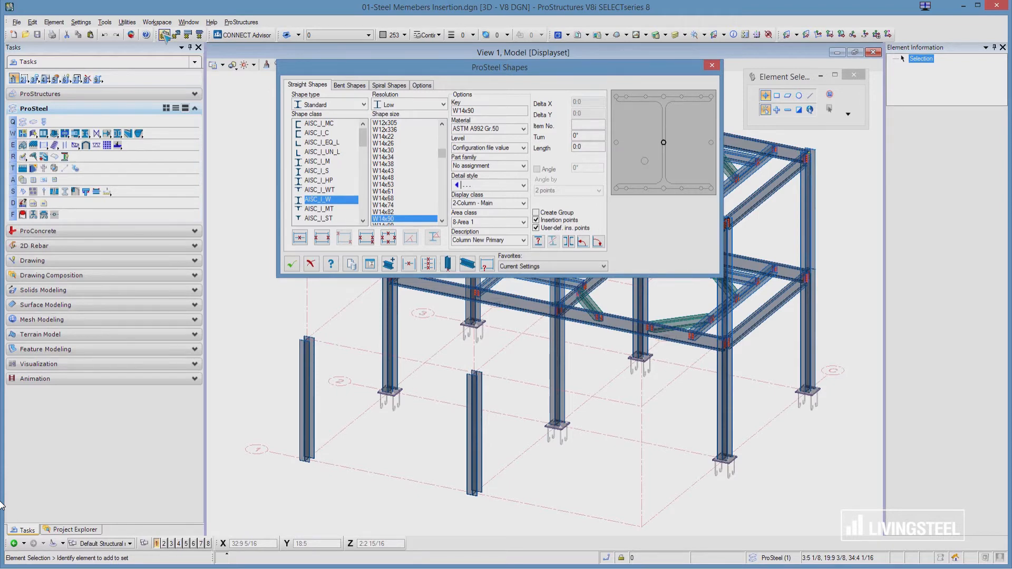
pyautogui.click(165, 36)
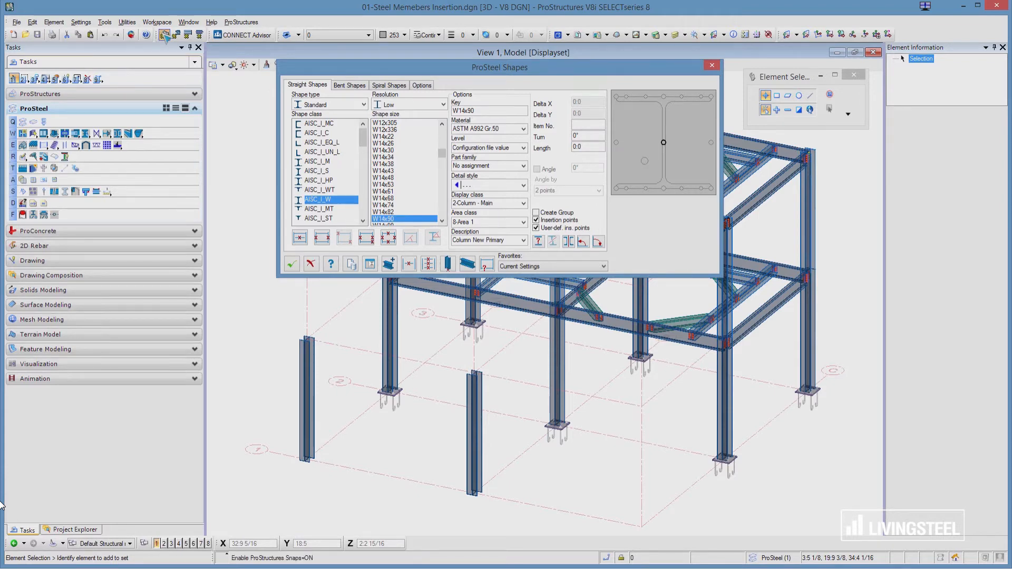
# - Choose the AISC_I_W size W18x35 and place its insertion point at the top centre of the section
pyautogui.click(442, 138)
pyautogui.click(443, 136)
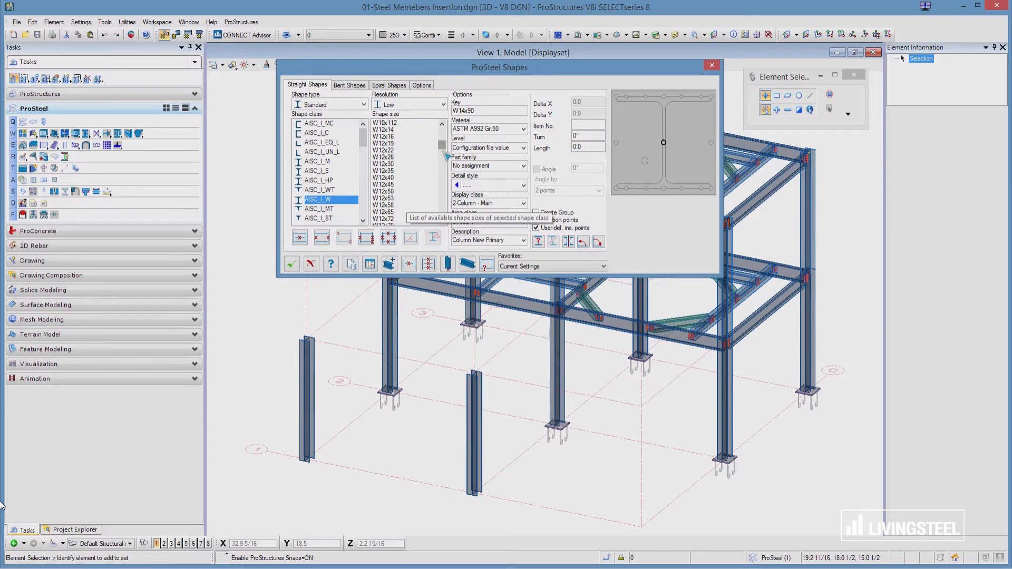
pyautogui.moveTo(443, 145); pyautogui.dragTo(443, 170)
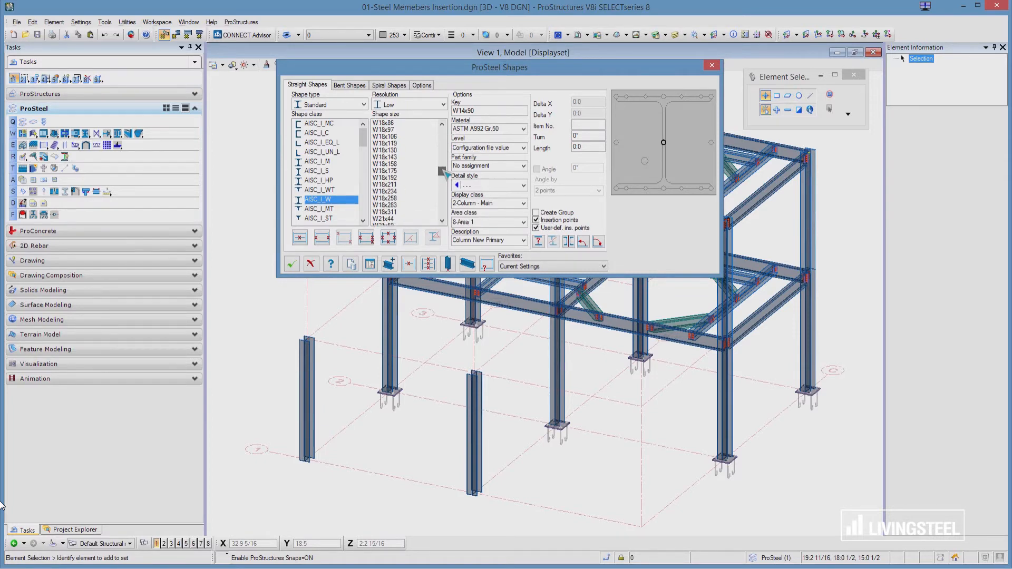
pyautogui.click(443, 147)
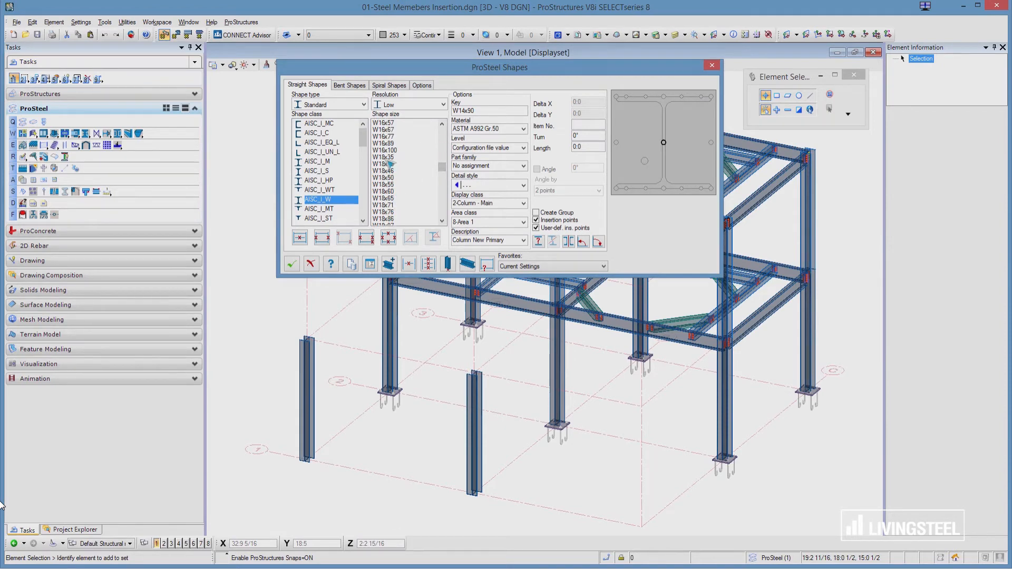
pyautogui.click(387, 158)
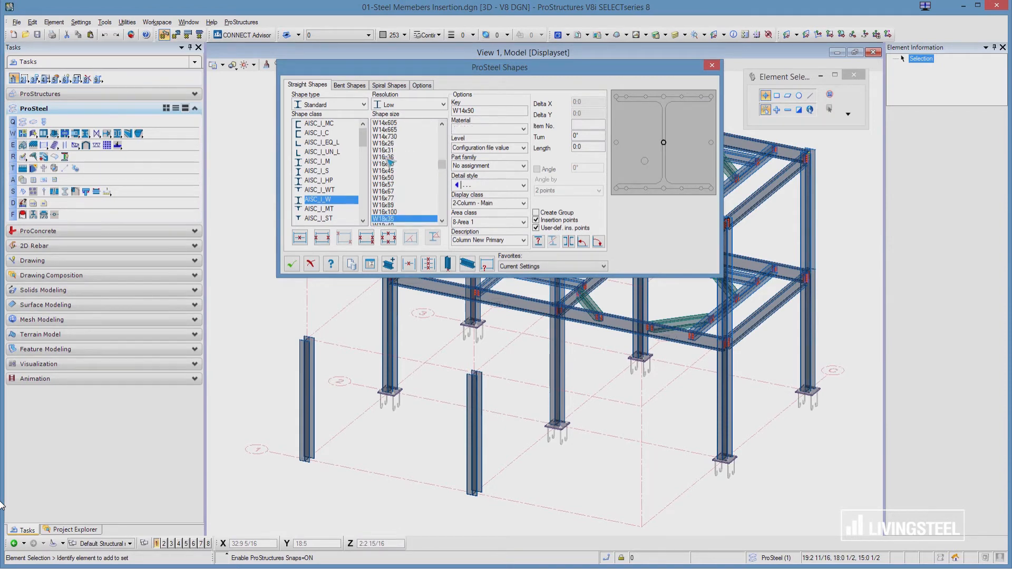
pyautogui.click(666, 96)
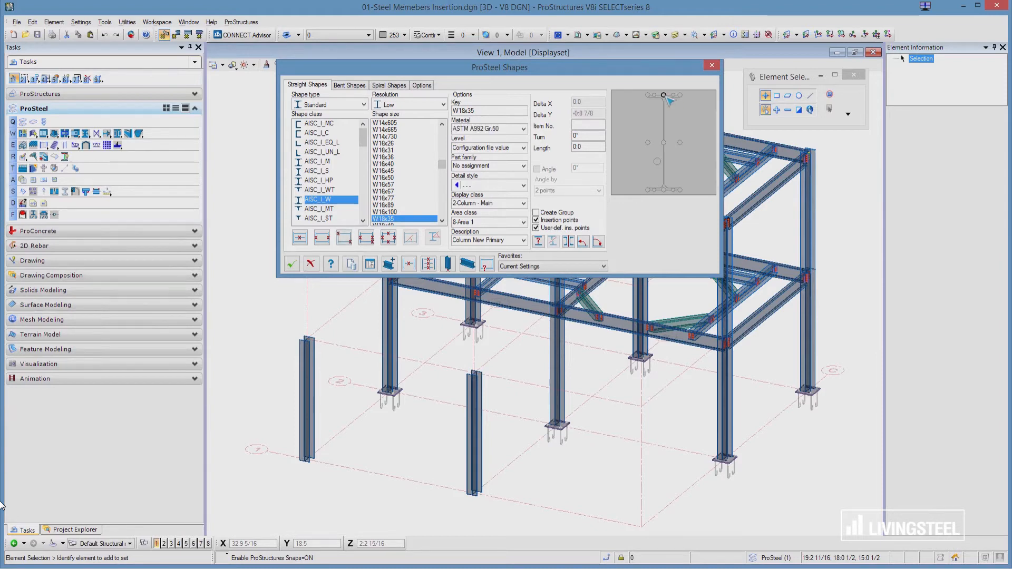
# - Set the shape's display class to 6-Beam - Main and its description to Beam New Primary
pyautogui.click(524, 203)
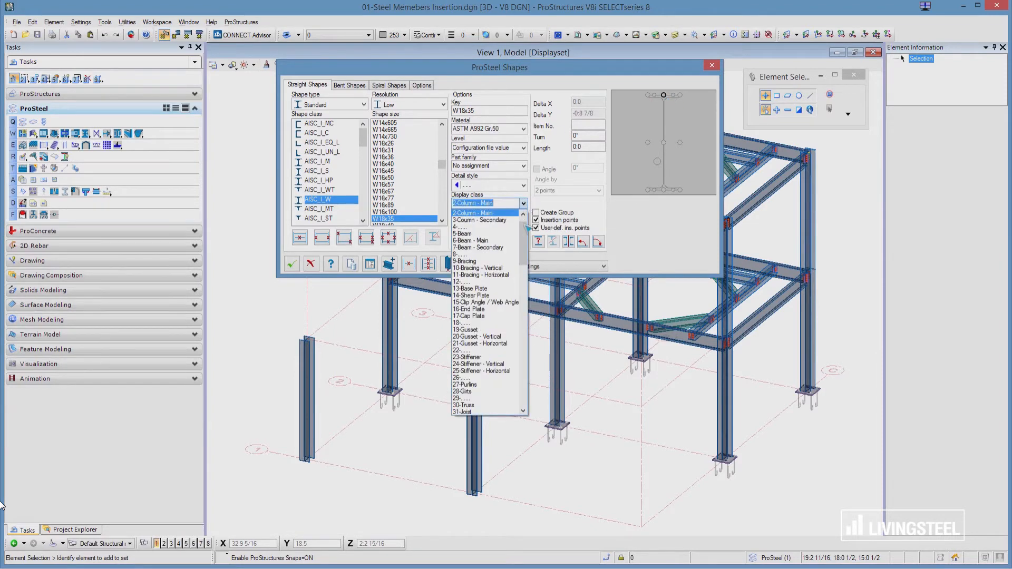
pyautogui.click(490, 240)
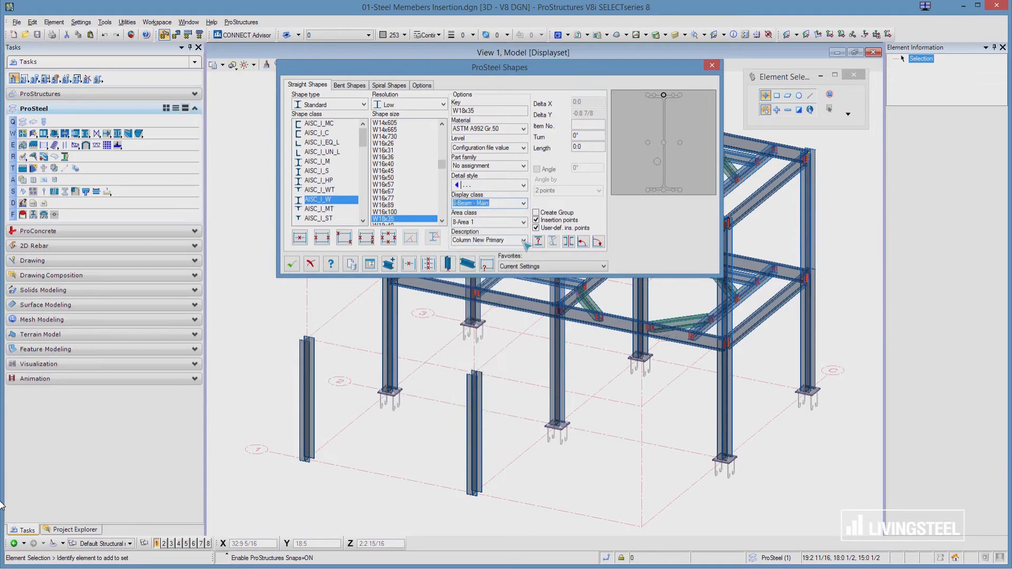
pyautogui.click(524, 241)
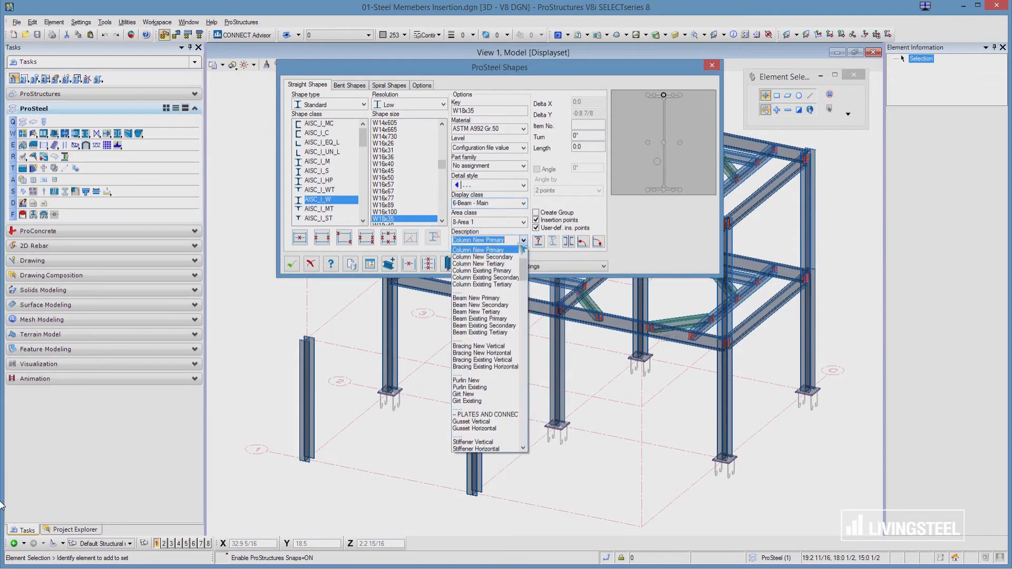
pyautogui.click(474, 297)
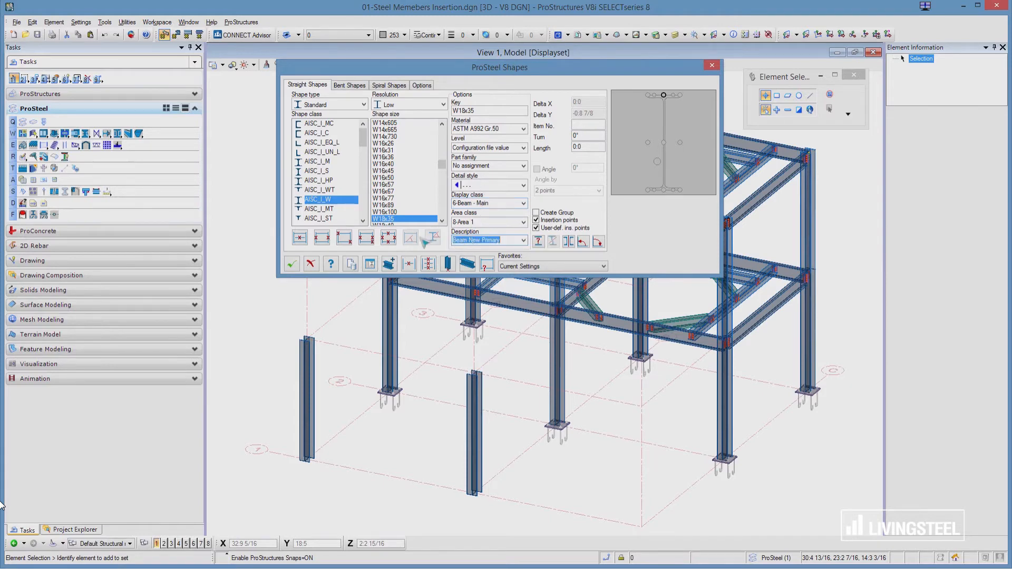
# - Start inserting the beam between two points and set the keypoint snap divisor to 2
pyautogui.click(323, 238)
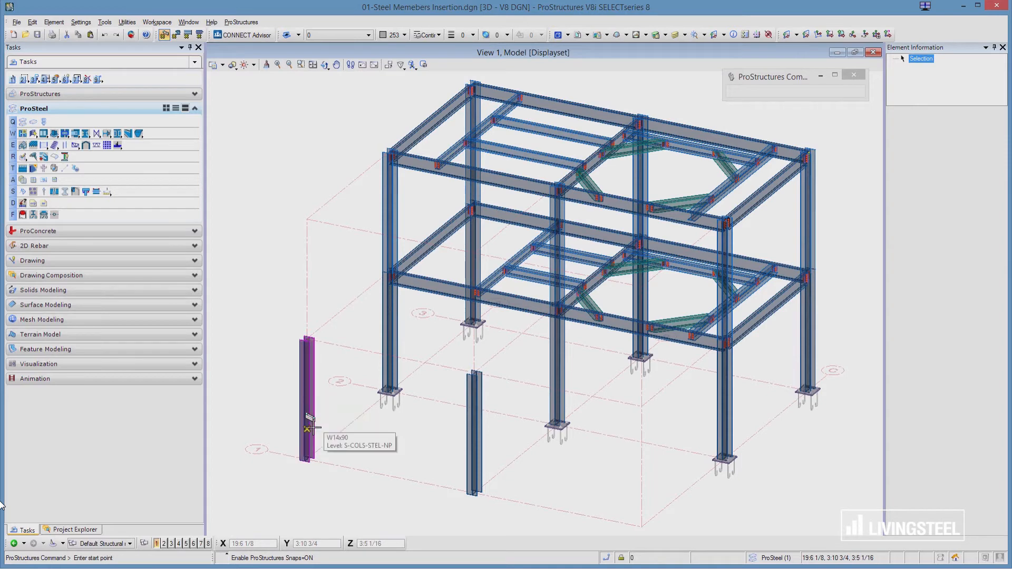
pyautogui.click(370, 544)
pyautogui.press('k')
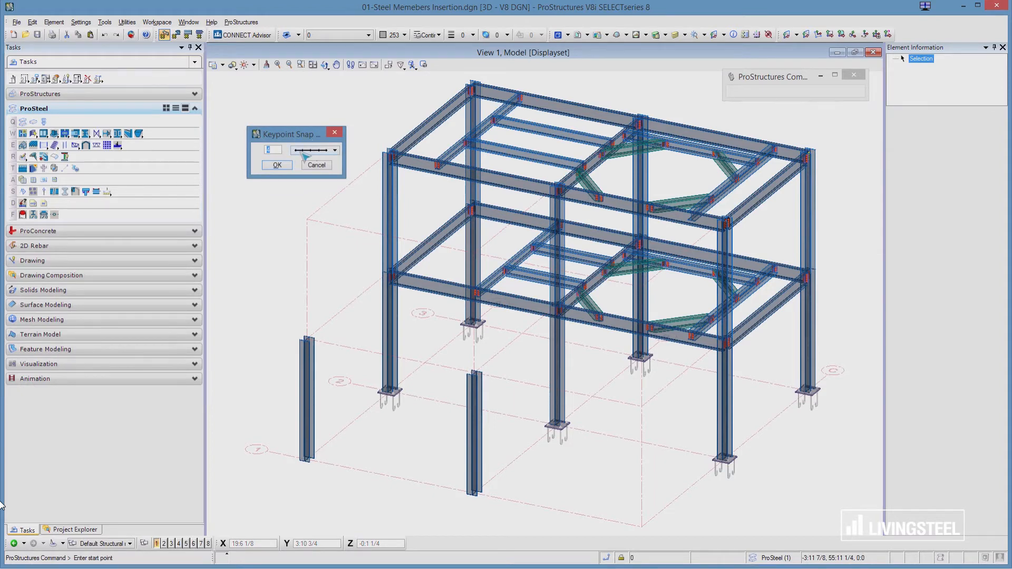
pyautogui.click(335, 151)
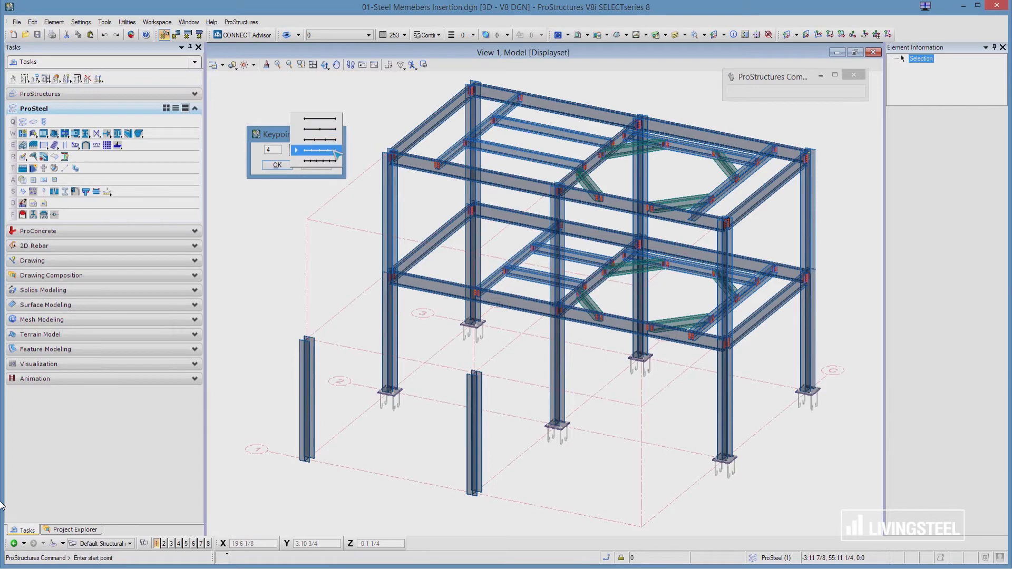
pyautogui.click(330, 129)
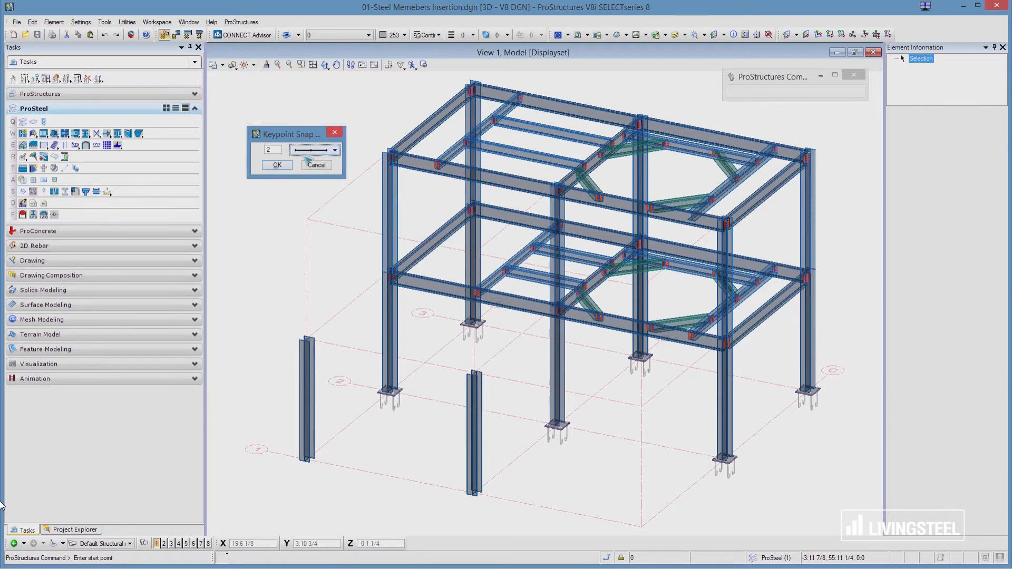
pyautogui.click(277, 166)
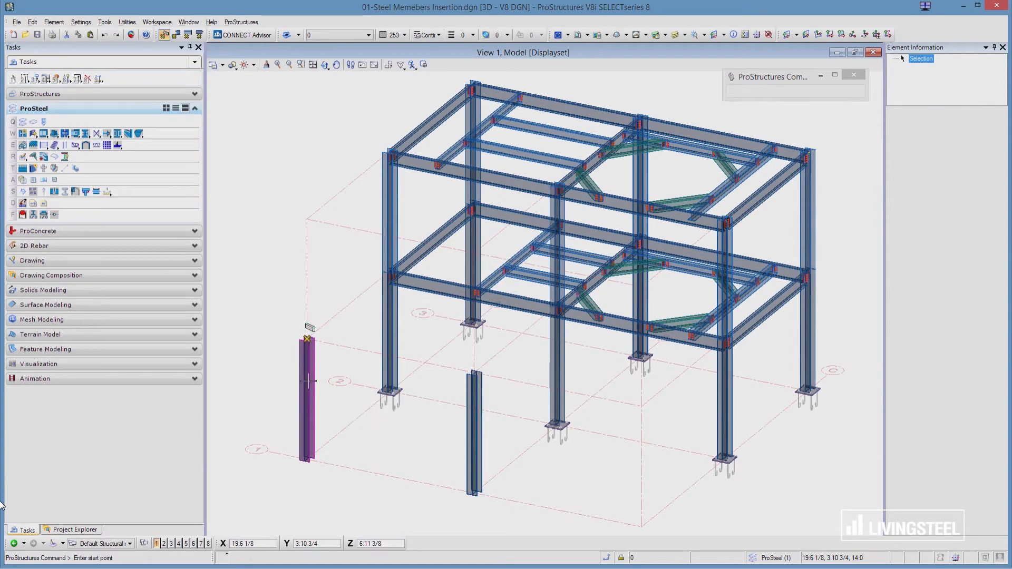
# - Insert W18x35 beams from the top of the outer grid line 1 column to the grid line 2 column and to the middle grid line 1 column
pyautogui.click(308, 337)
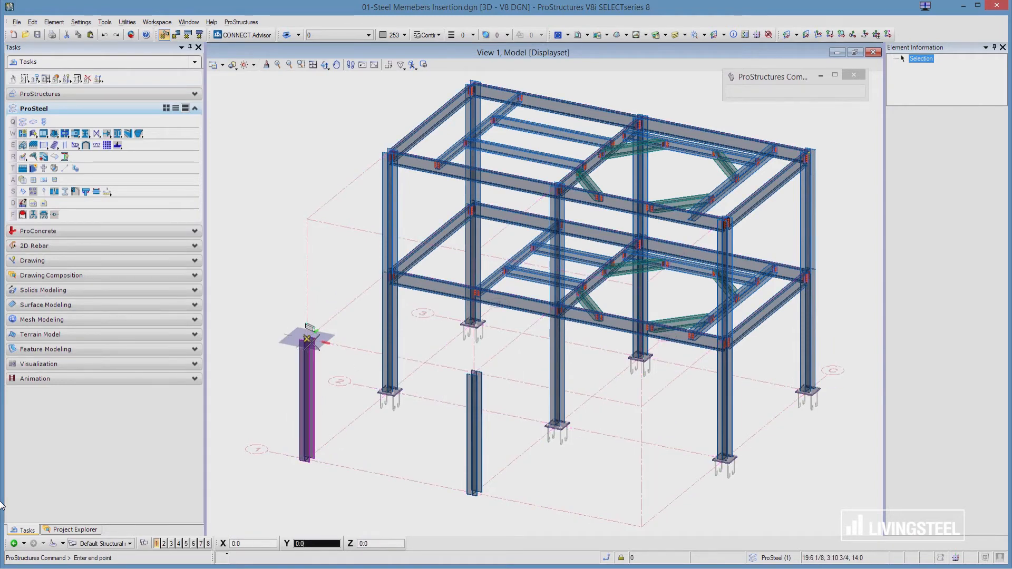
pyautogui.click(382, 294)
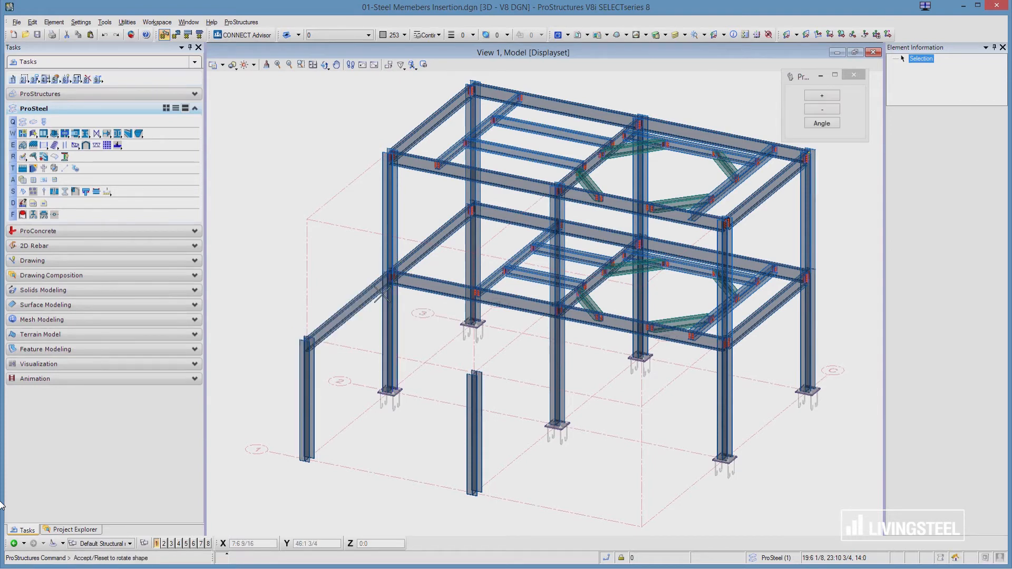
pyautogui.click(313, 363)
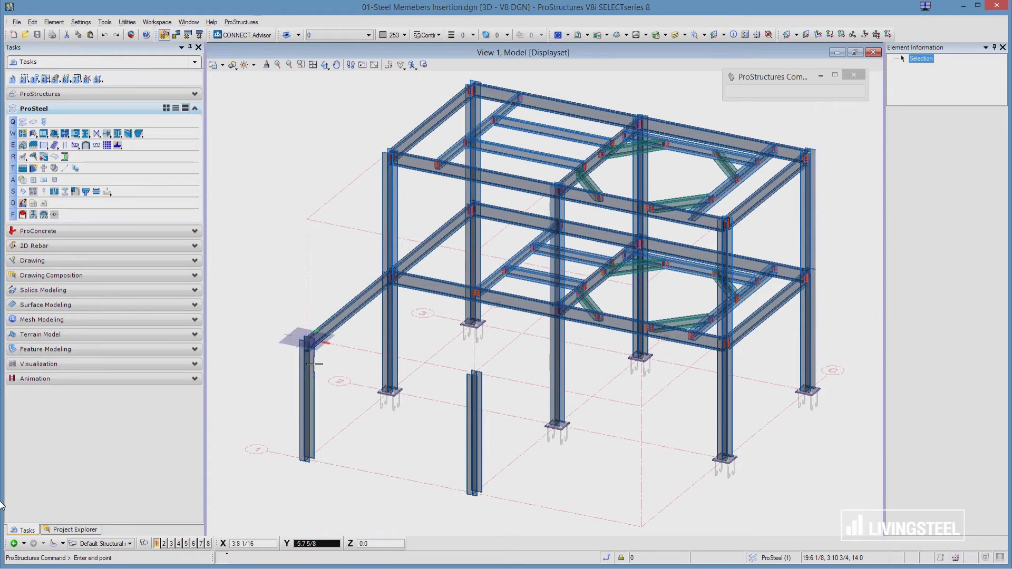
pyautogui.click(467, 392)
pyautogui.click(498, 397)
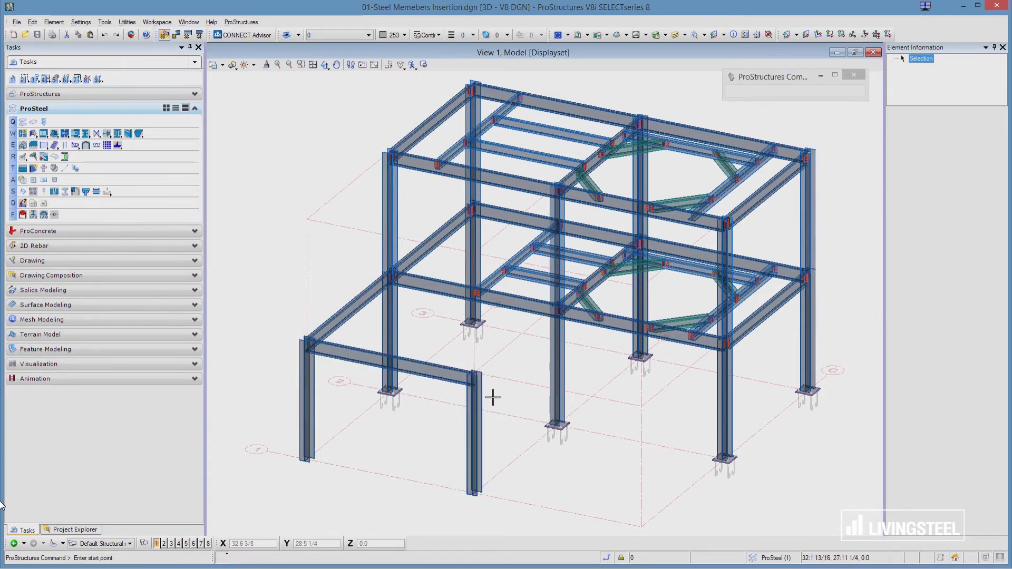
# - Insert a W18x35 beam from the top of the middle grid line 1 column to the middle grid line 2 column, and end the placement
pyautogui.click(481, 394)
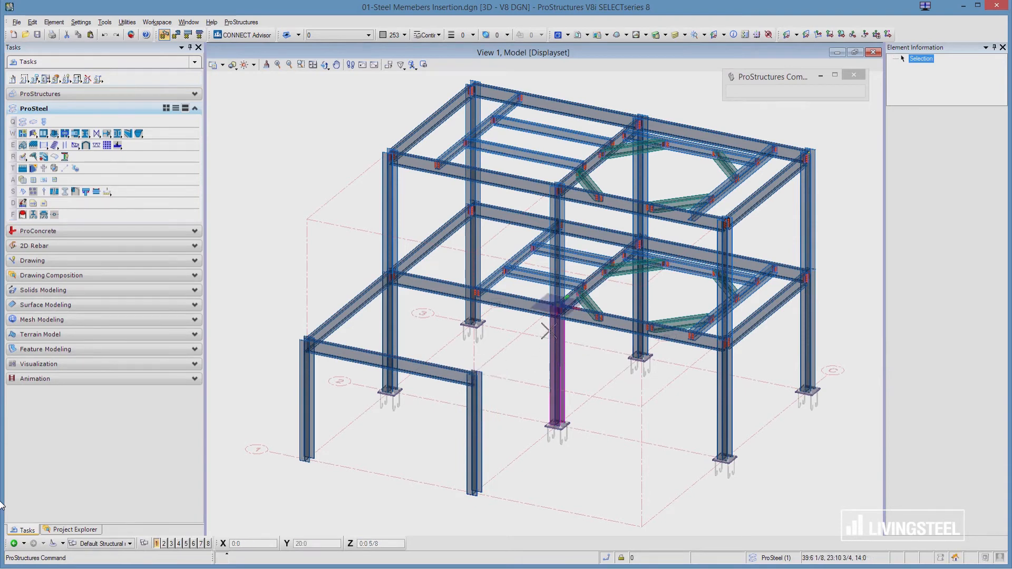
pyautogui.click(543, 346)
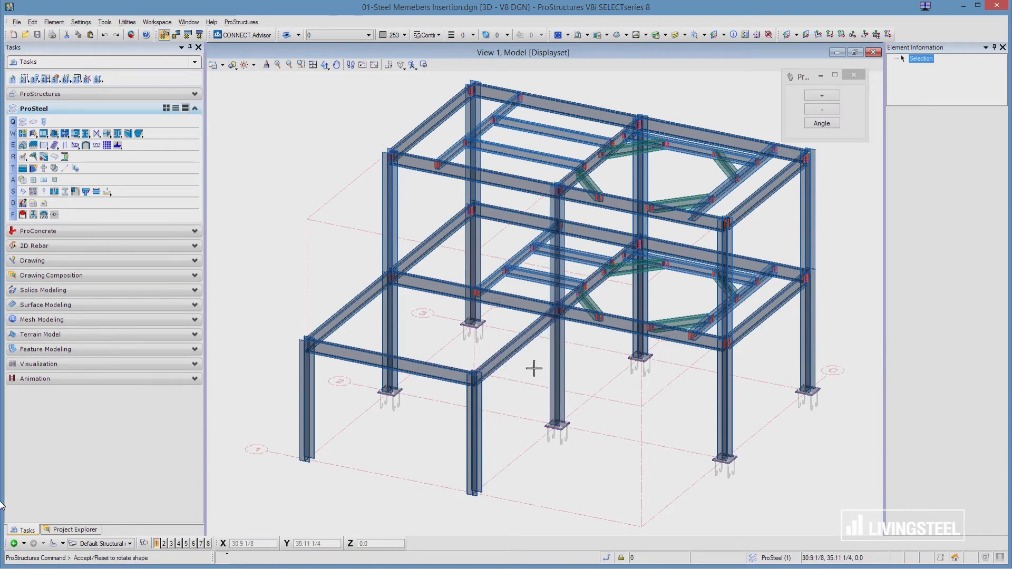
pyautogui.click(533, 368)
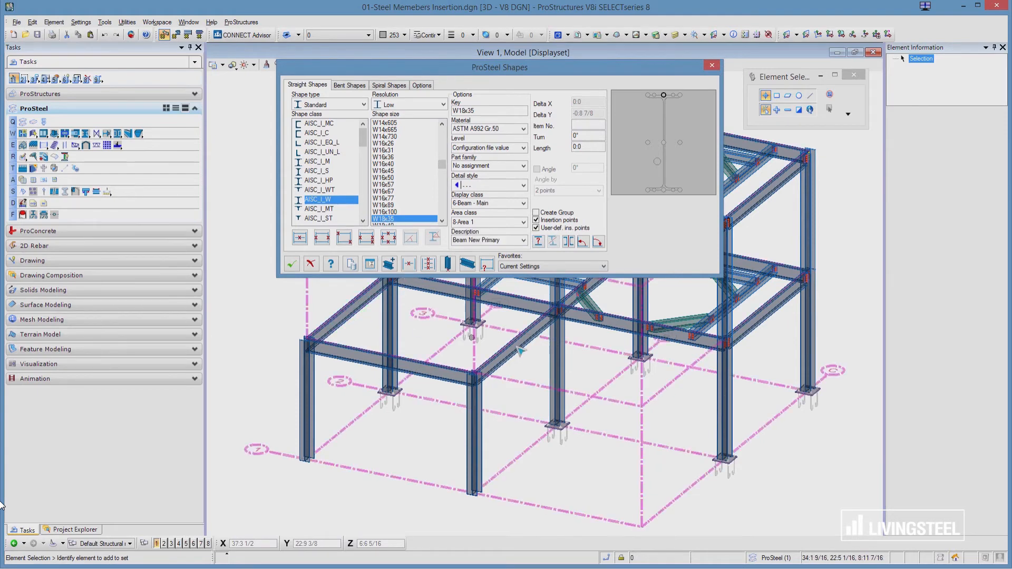
# - Change the display class to 7-Beam - Secondary and the description to Beam New Secondary
pyautogui.click(524, 203)
pyautogui.click(483, 220)
pyautogui.click(523, 240)
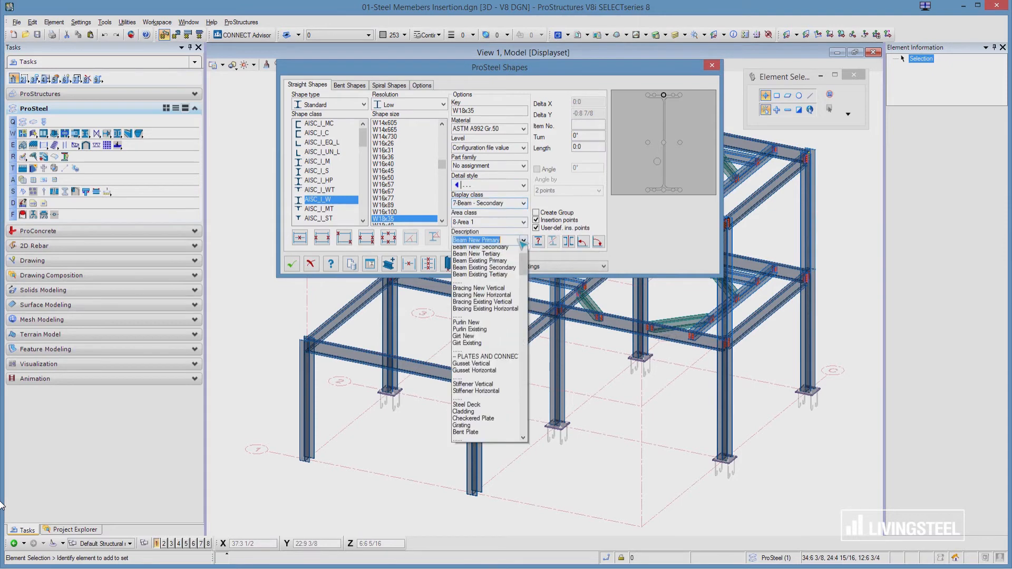
pyautogui.click(484, 258)
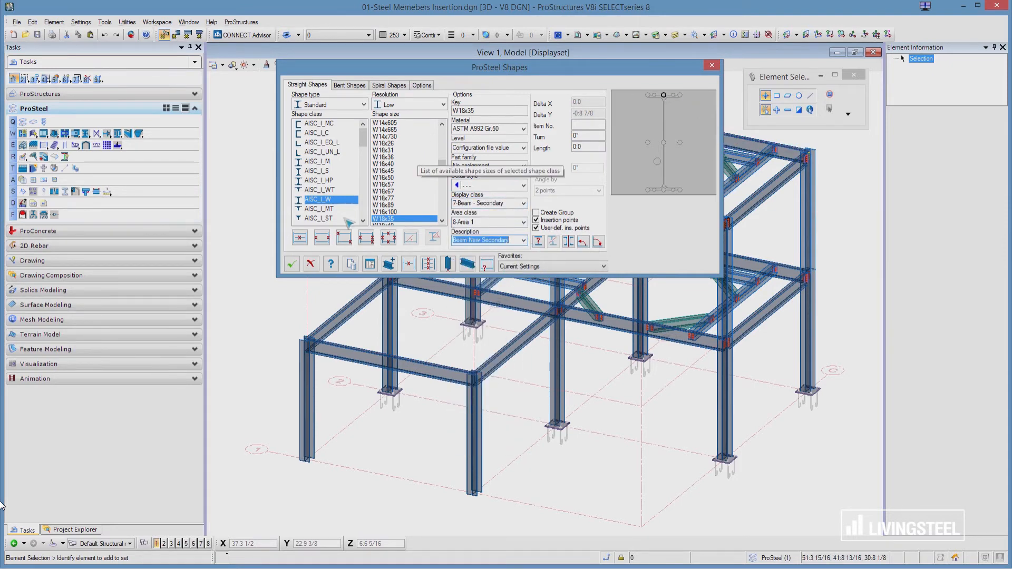
# - Insert a secondary W18x35 beam between the midpoints of the two beams joining grid lines 1 and 2, and end the placement
pyautogui.click(323, 239)
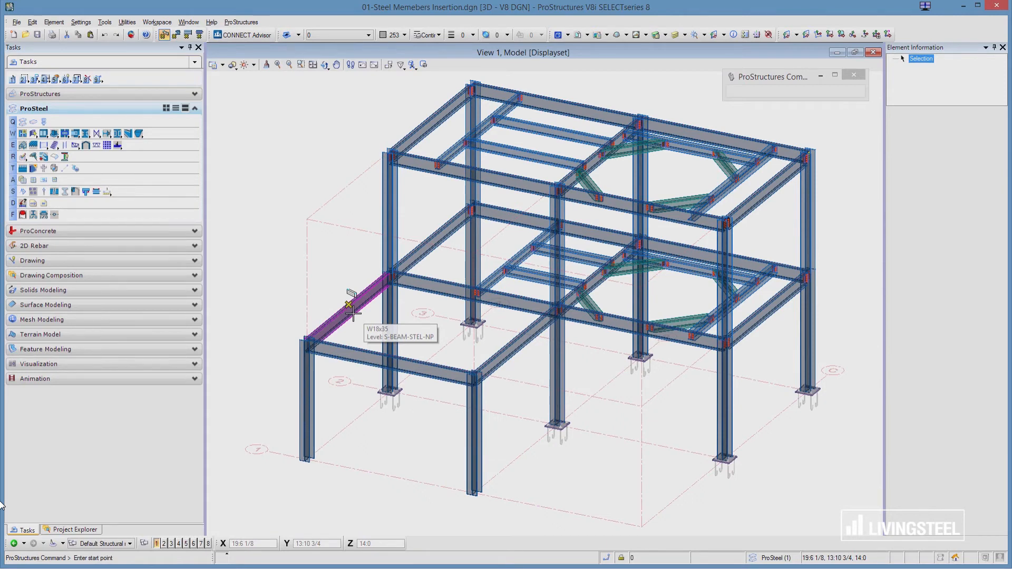
pyautogui.click(353, 313)
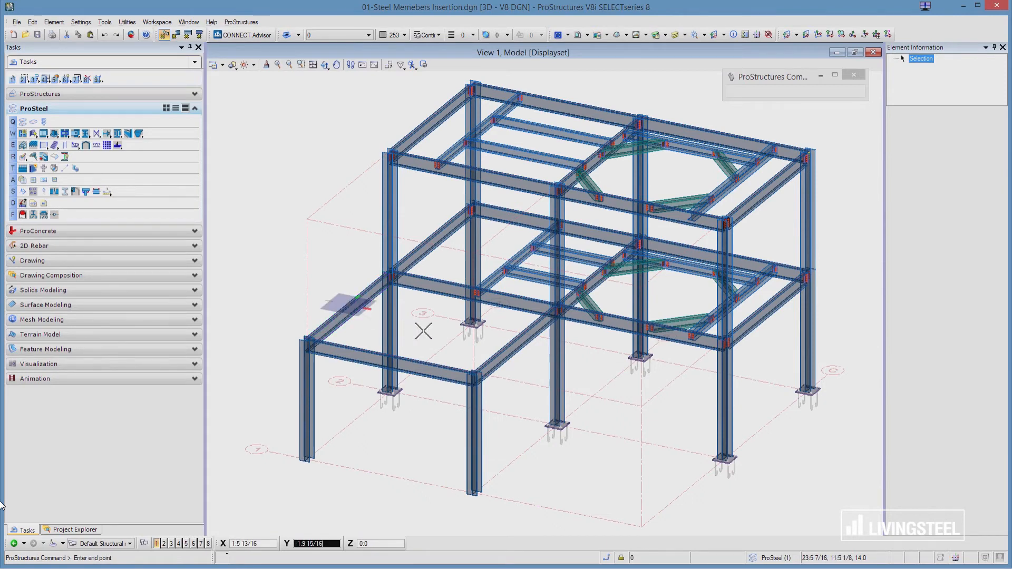
pyautogui.click(516, 339)
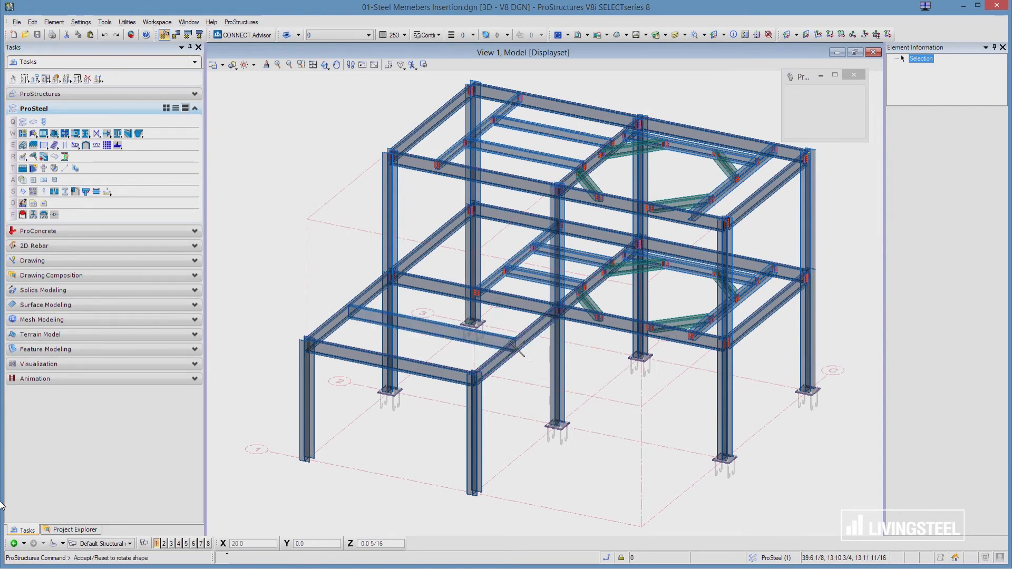
pyautogui.click(271, 184)
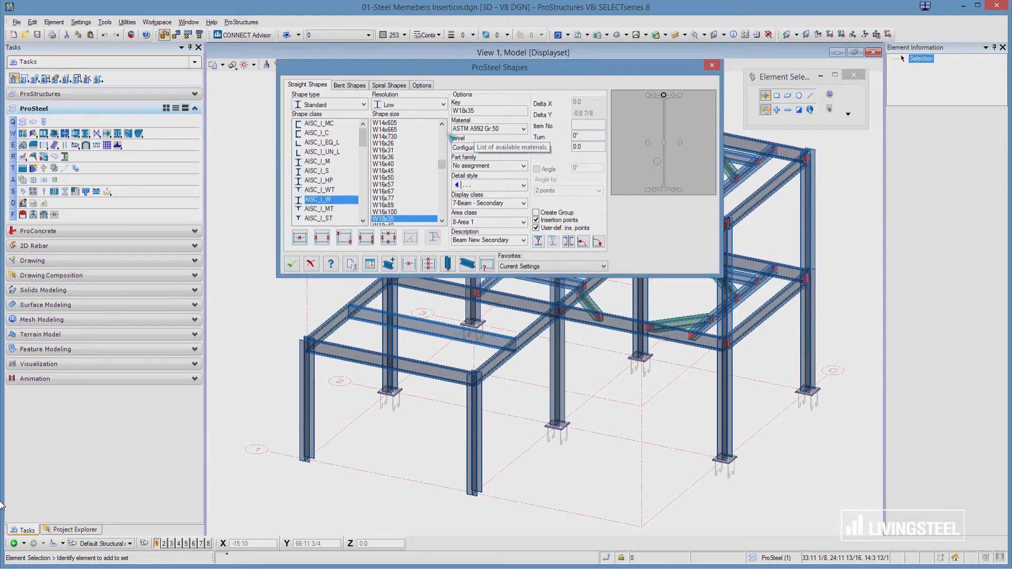
# - Choose the W12x22 size for the next secondary beam
pyautogui.scroll(4, 441, 134)
pyautogui.scroll(14, 442, 134)
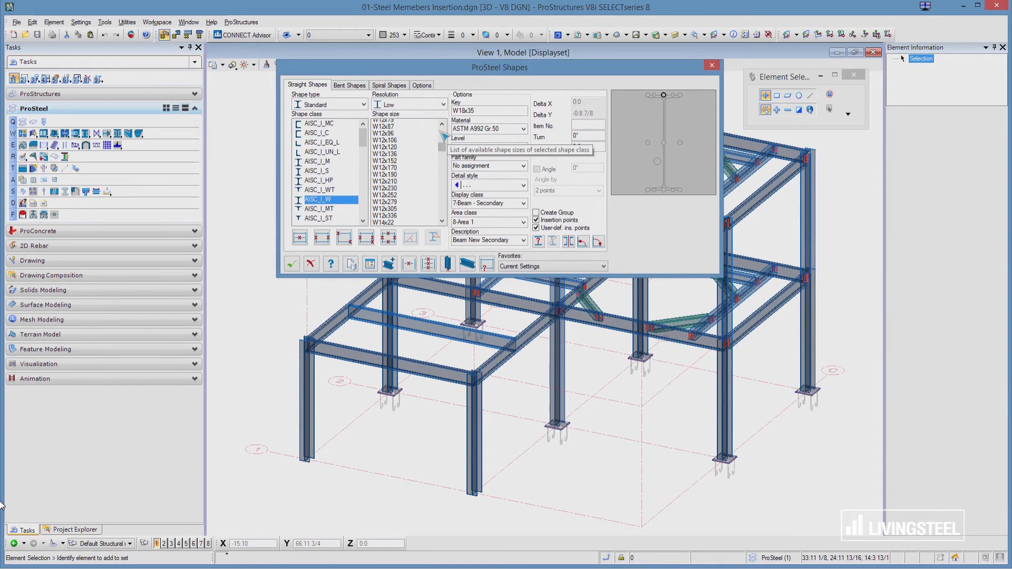
pyautogui.scroll(5, 443, 136)
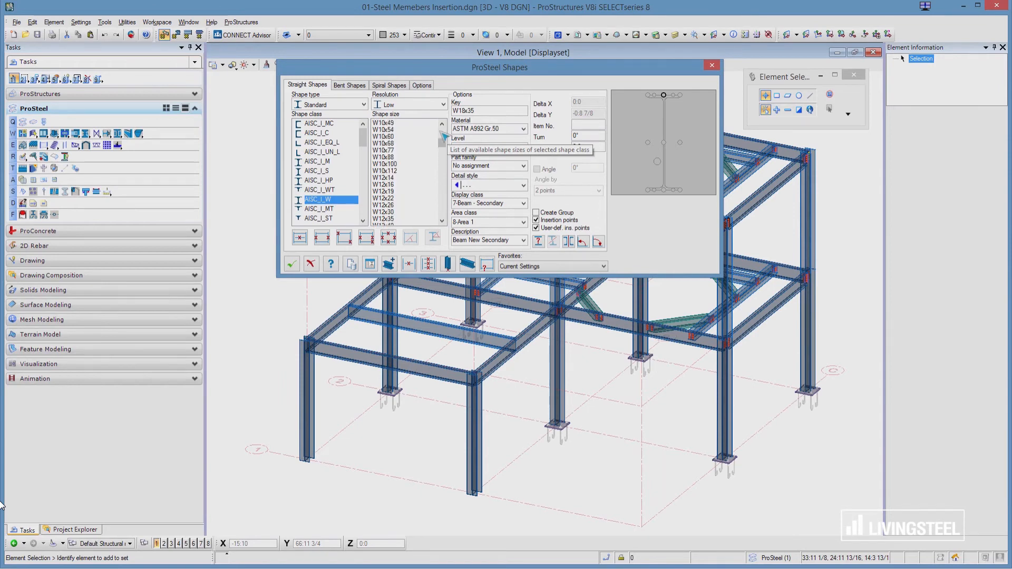
pyautogui.click(386, 200)
pyautogui.scroll(1, 386, 200)
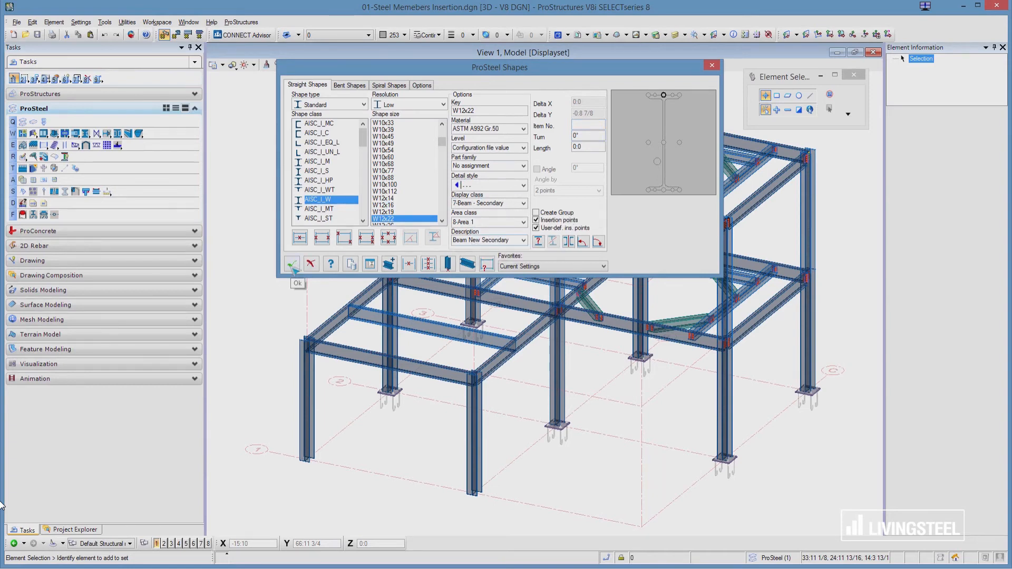
# - Start inserting the W12x22 beam between two points and set the keypoint snap divisor to 4
pyautogui.click(321, 239)
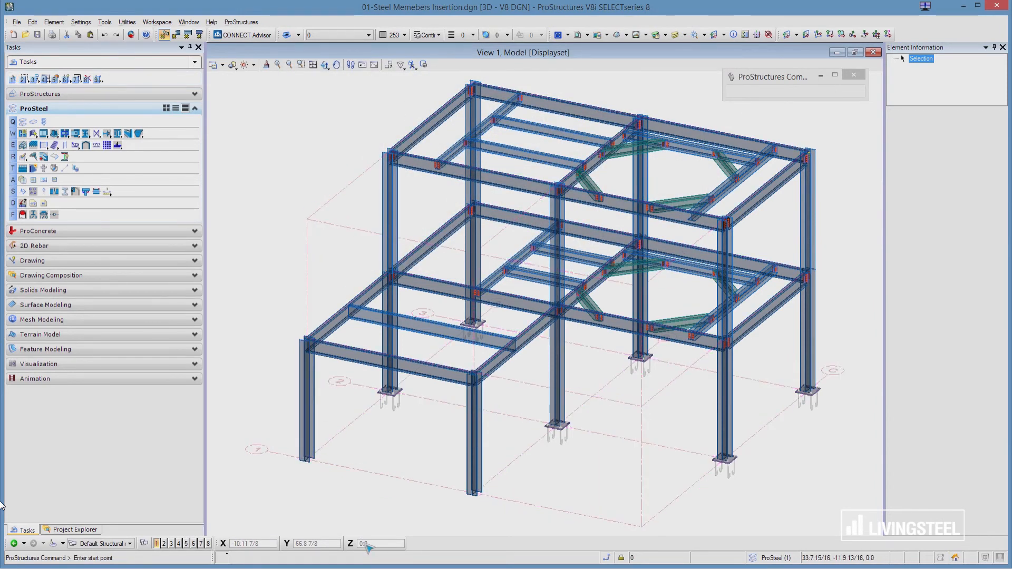
pyautogui.click(365, 544)
pyautogui.press('k')
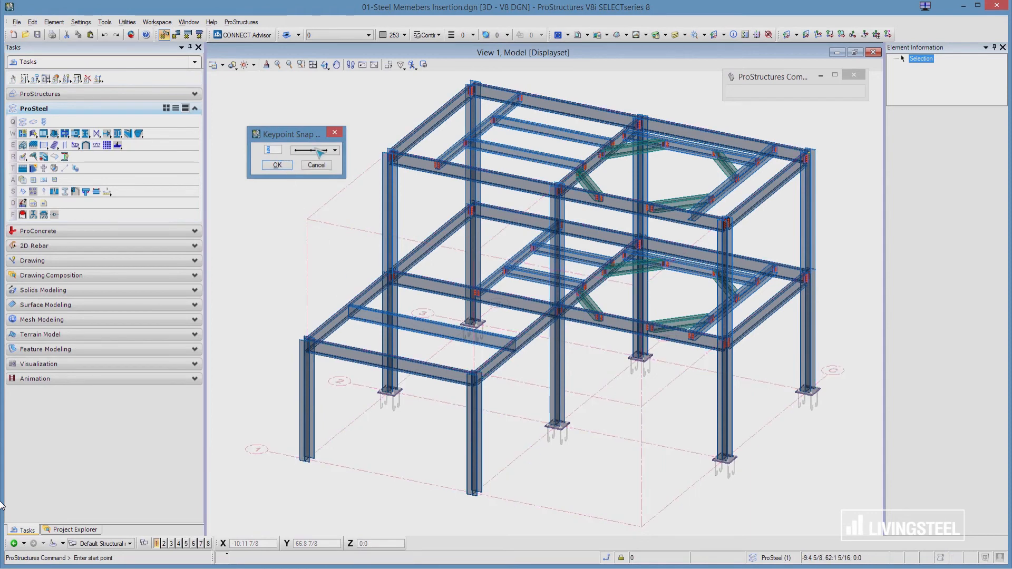
pyautogui.click(316, 148)
pyautogui.click(317, 172)
pyautogui.click(278, 165)
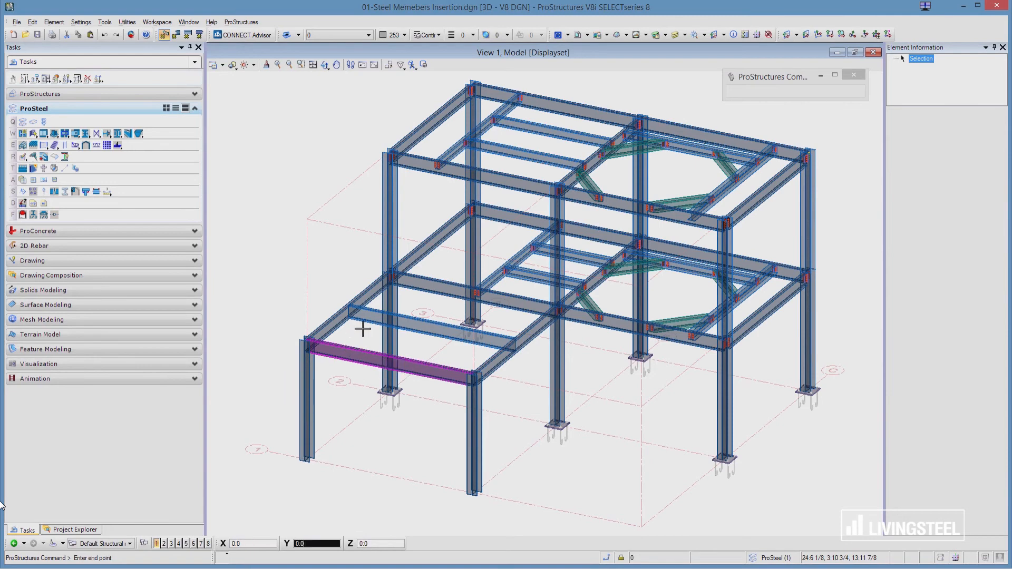
# - Insert the first W12x22 infill beam from the grid line 1 beam to the middle secondary beam at their first quarter points
pyautogui.click(348, 347)
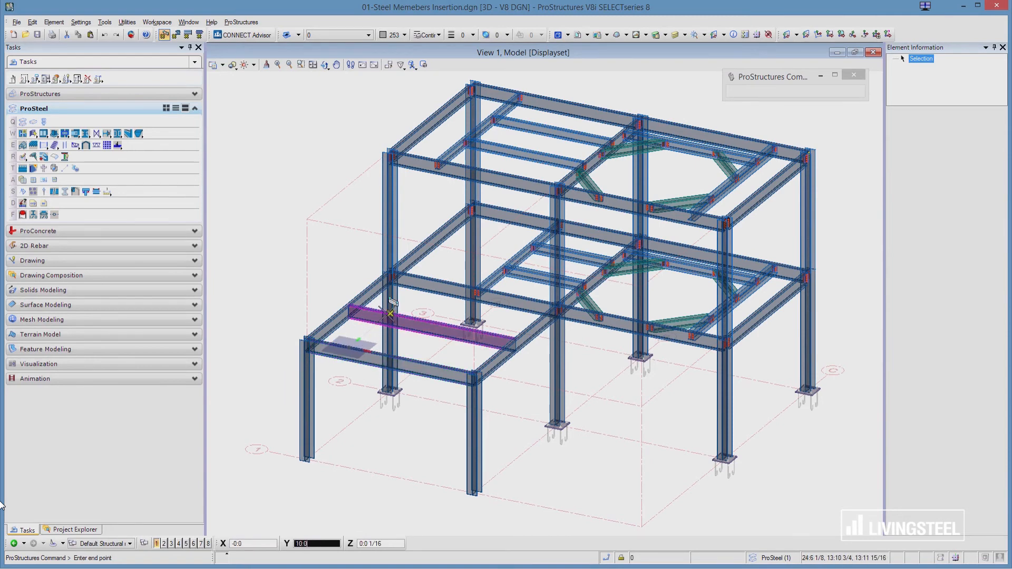
pyautogui.scroll(5, 385, 316)
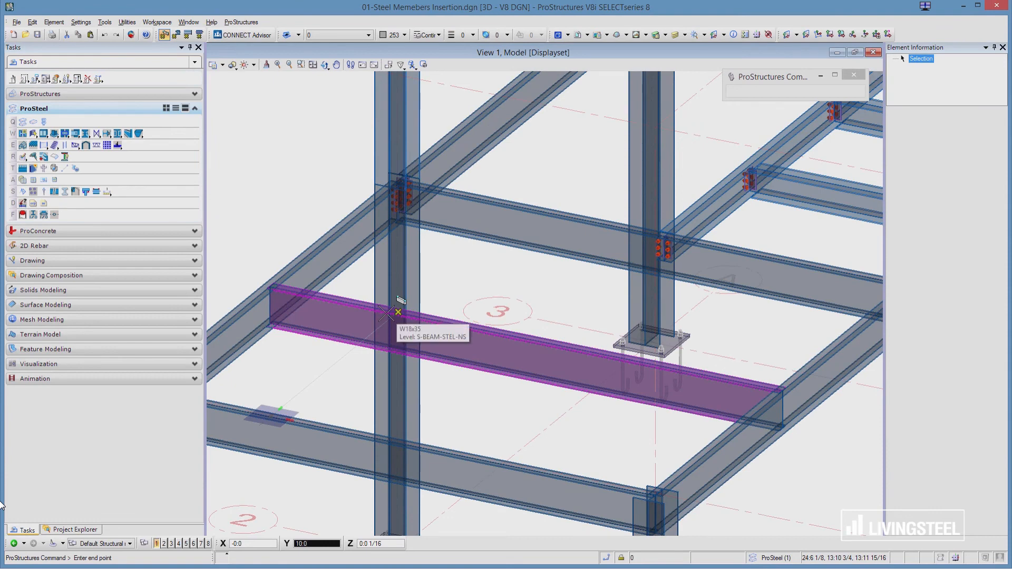
pyautogui.click(387, 313)
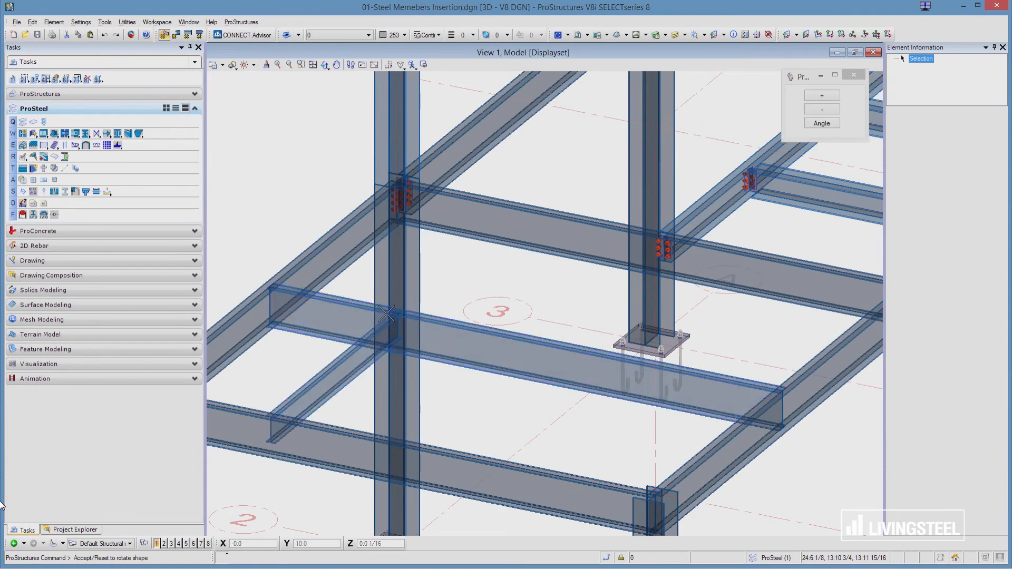
pyautogui.click(451, 425)
# - Insert two more W12x22 infill beams between the grid line 1 beam and the middle secondary beam, at the midpoints and three-quarter points
pyautogui.click(400, 440)
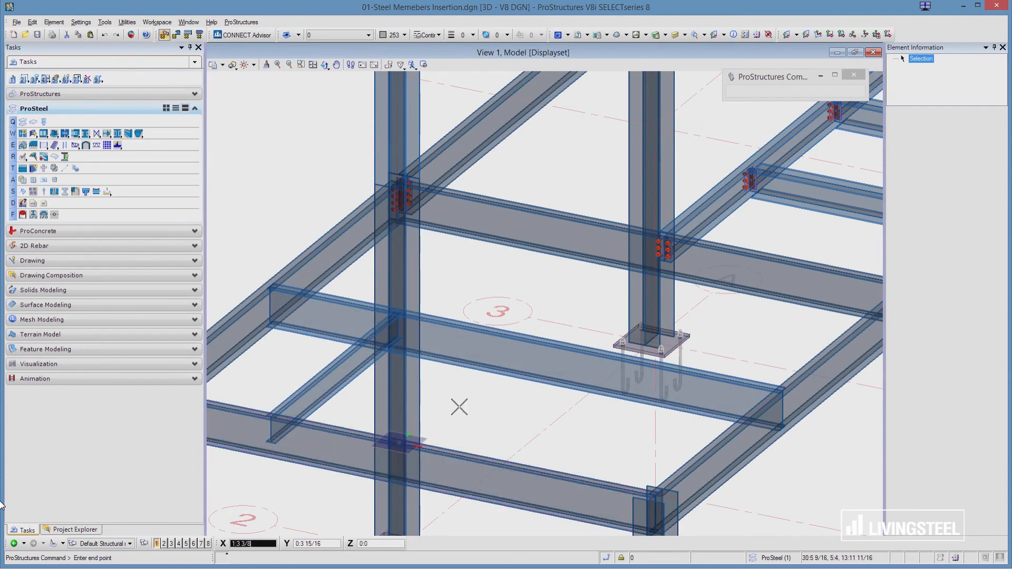
pyautogui.click(495, 335)
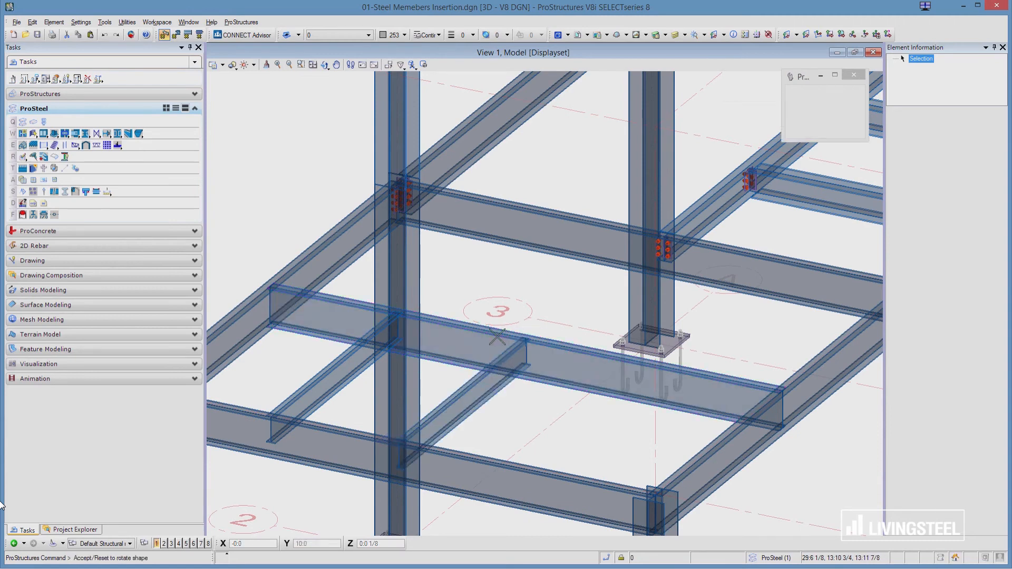
pyautogui.click(568, 466)
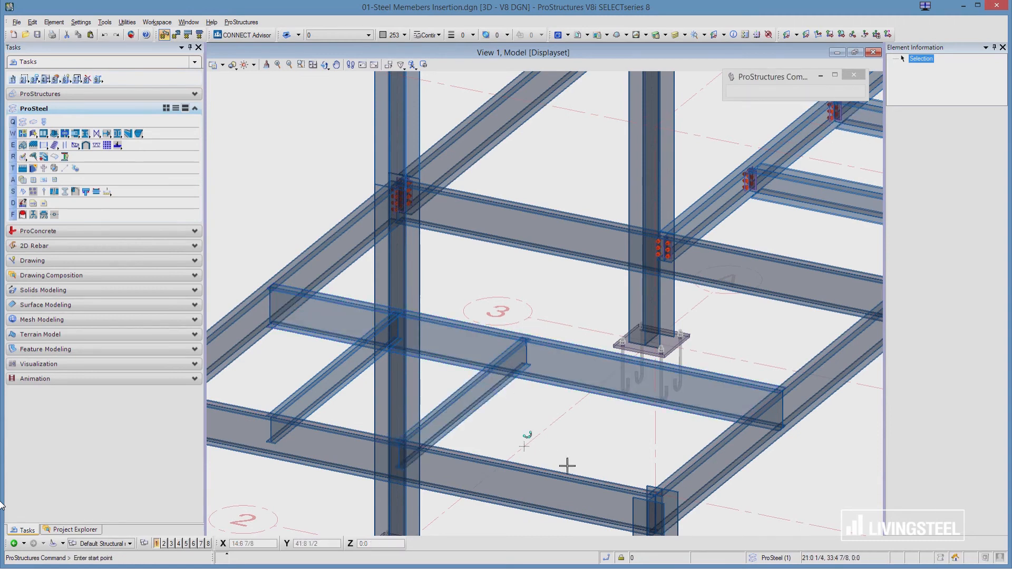
pyautogui.click(535, 466)
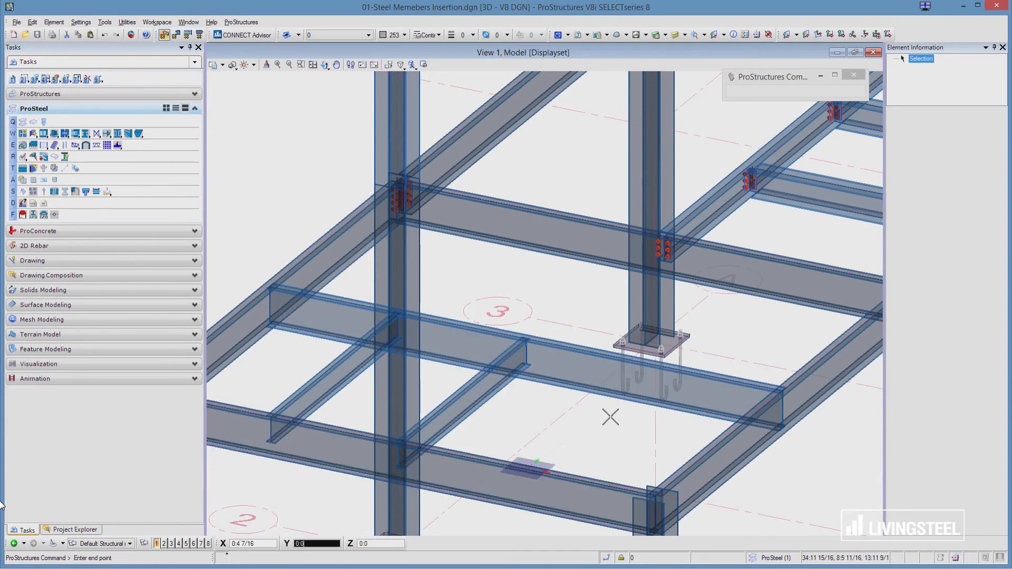
pyautogui.click(639, 399)
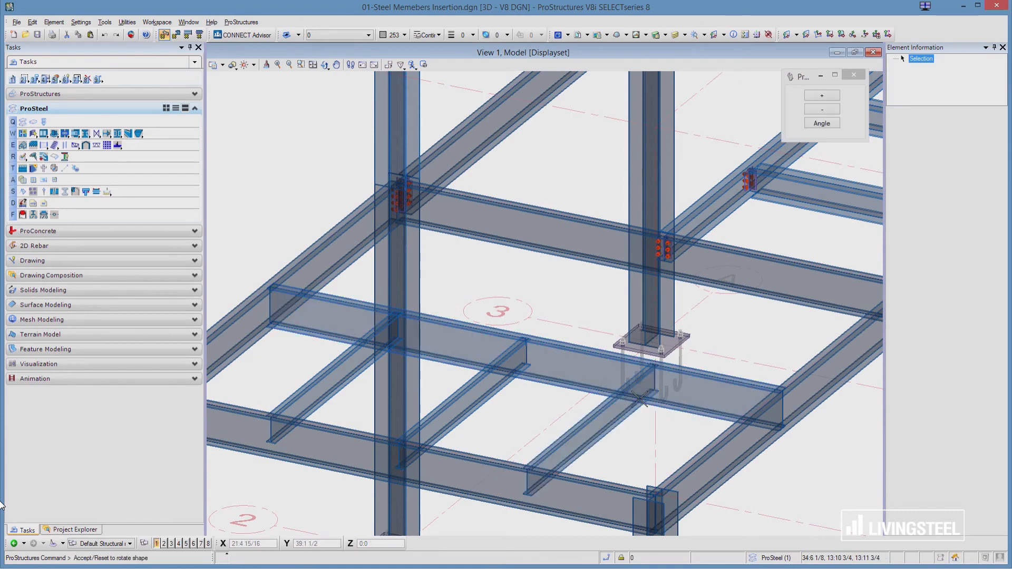
pyautogui.click(526, 408)
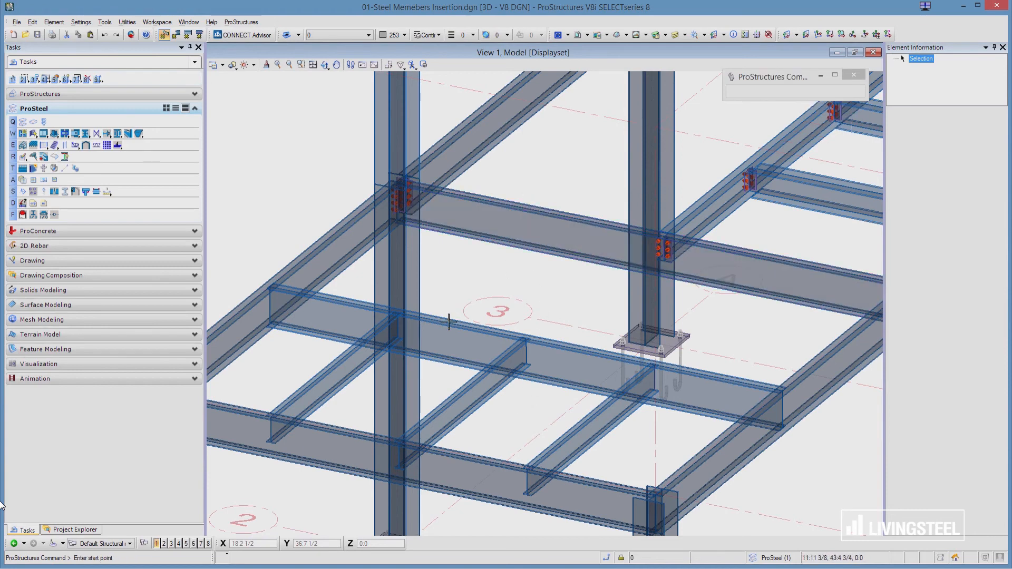
# - Insert W12x22 infill beams from the middle secondary beam to the grid line 2 beam at the first quarter points and midpoints
pyautogui.click(405, 311)
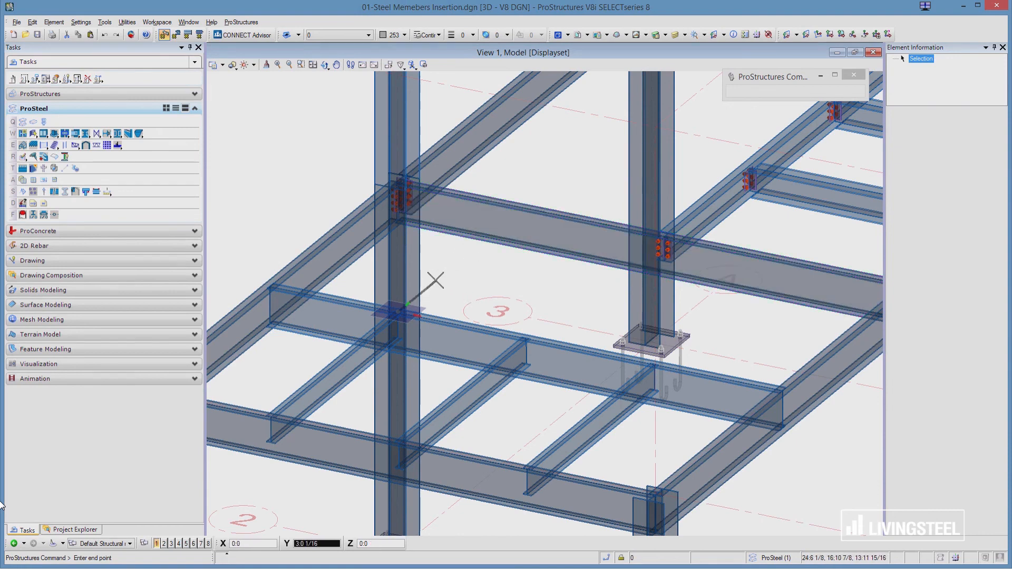
pyautogui.click(519, 245)
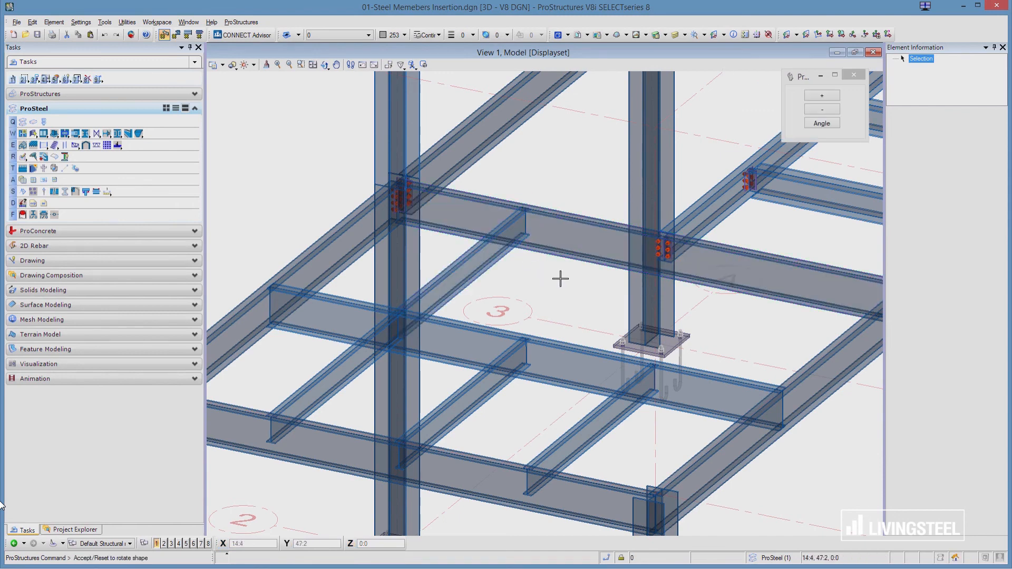
pyautogui.click(560, 279)
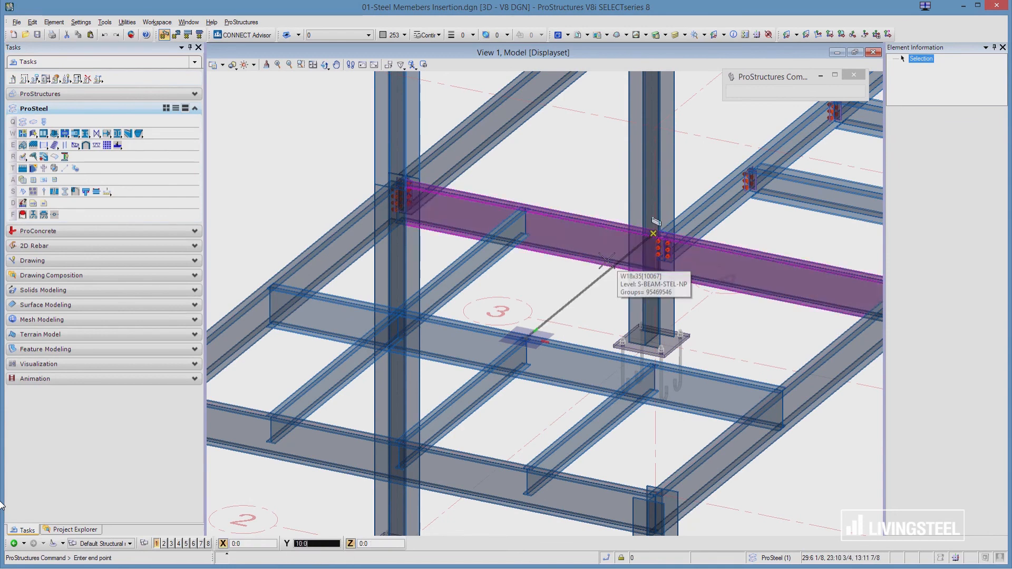
pyautogui.click(606, 260)
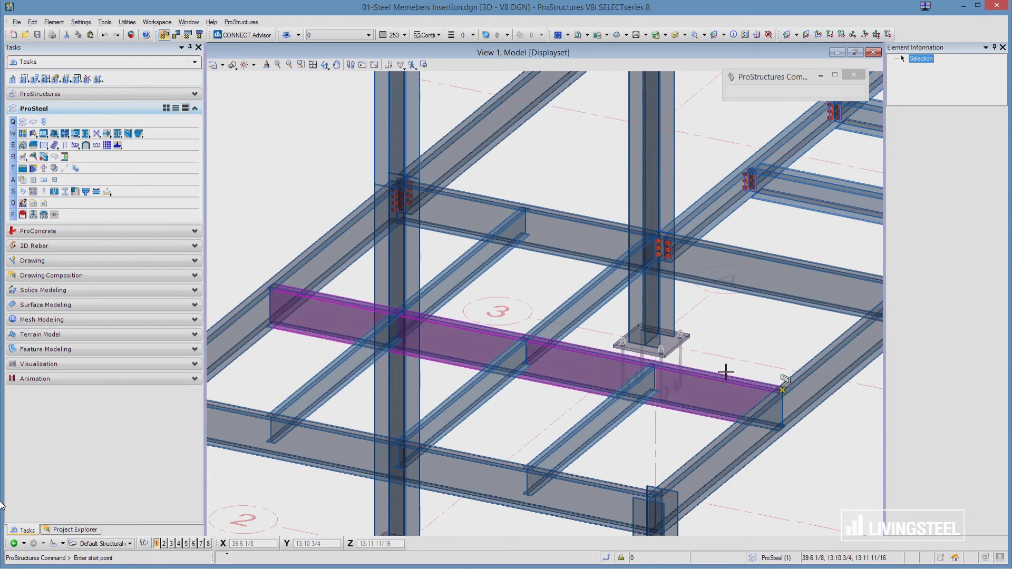
# - Insert the last W12x22 infill beam between the middle secondary beam and the grid line 2 beam at their three-quarter points
pyautogui.click(691, 369)
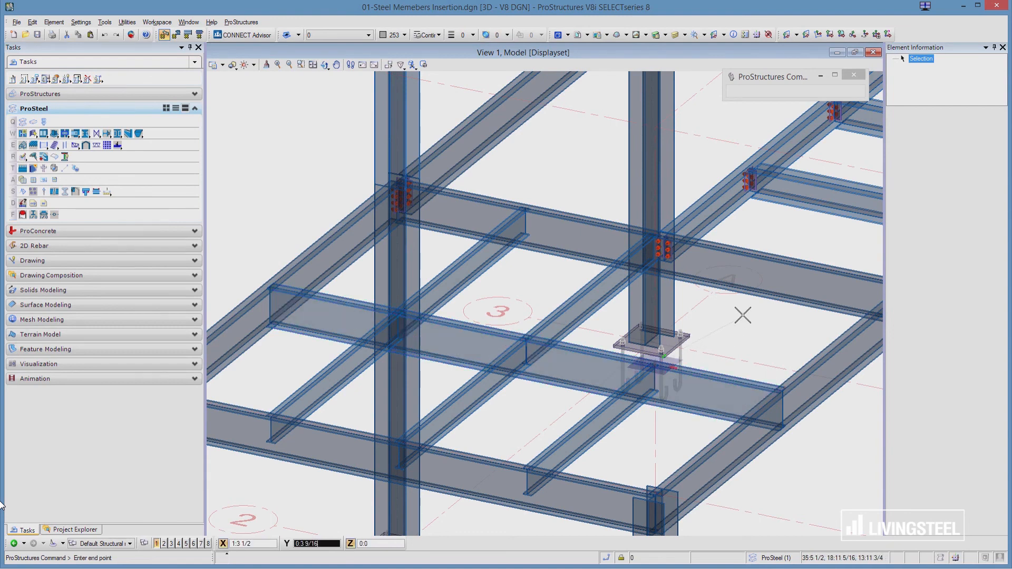
pyautogui.click(783, 260)
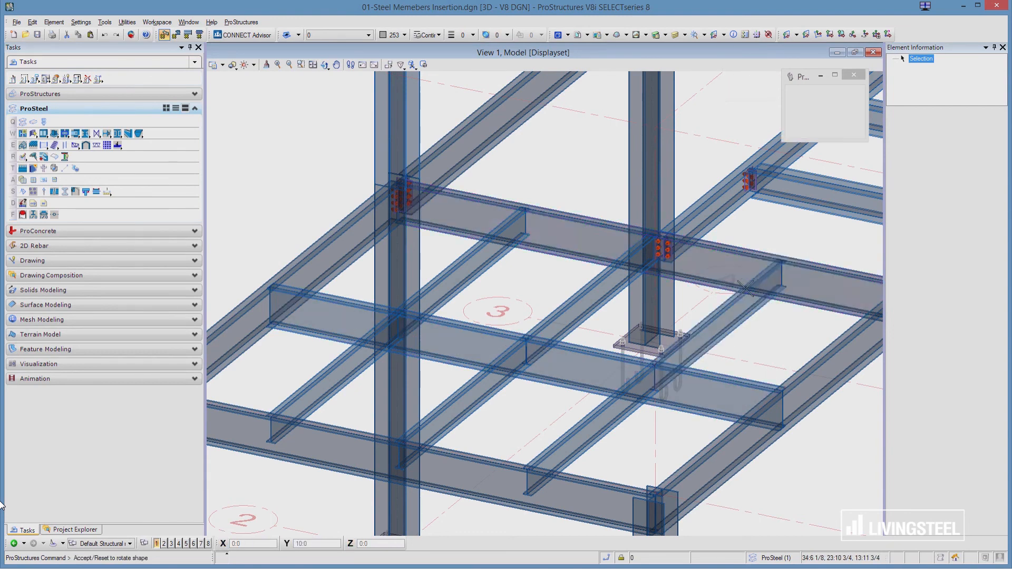
pyautogui.scroll(5, 782, 261)
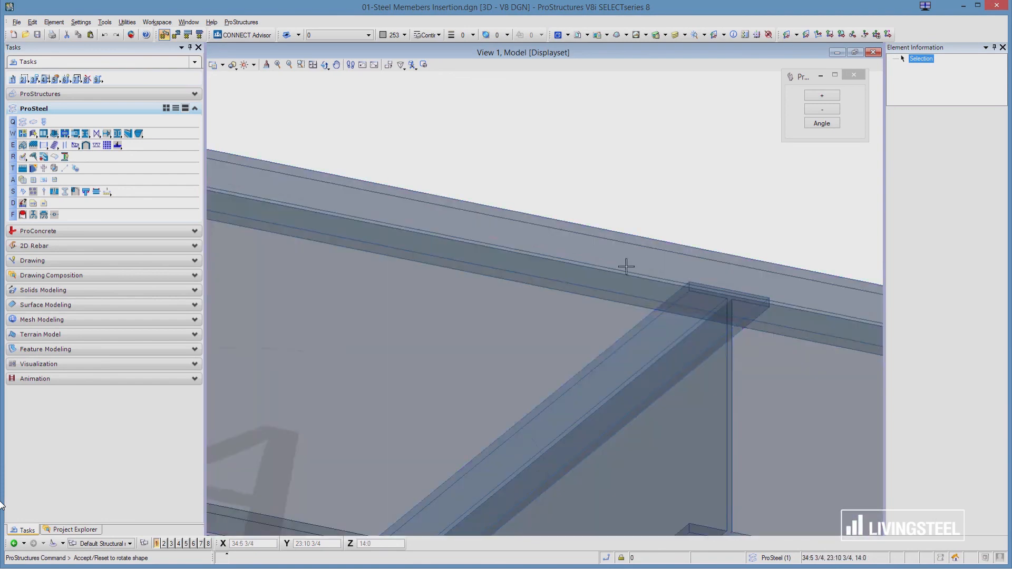
pyautogui.scroll(-5, 755, 306)
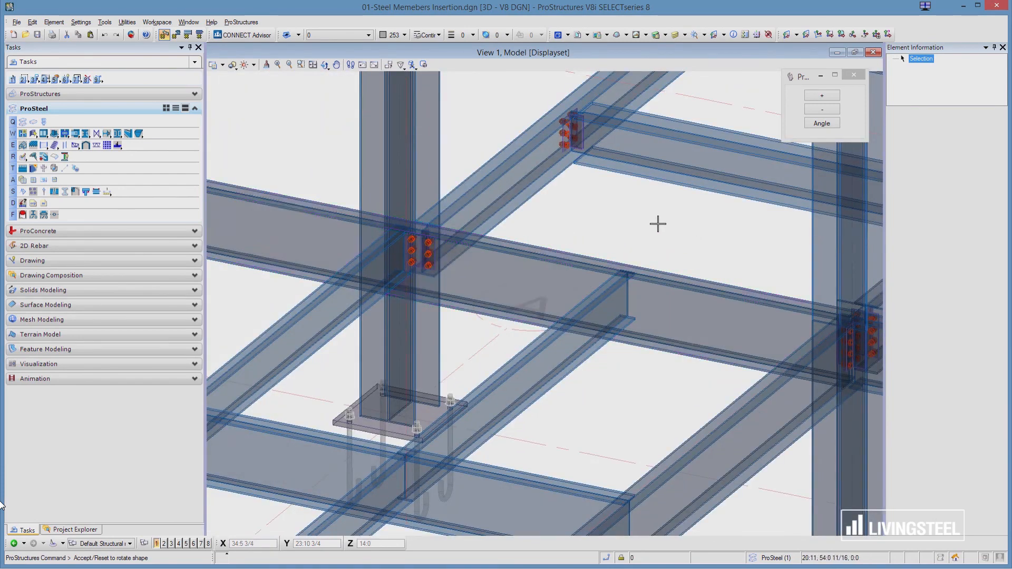
pyautogui.middleClick(634, 218)
pyautogui.middleClick(634, 218)
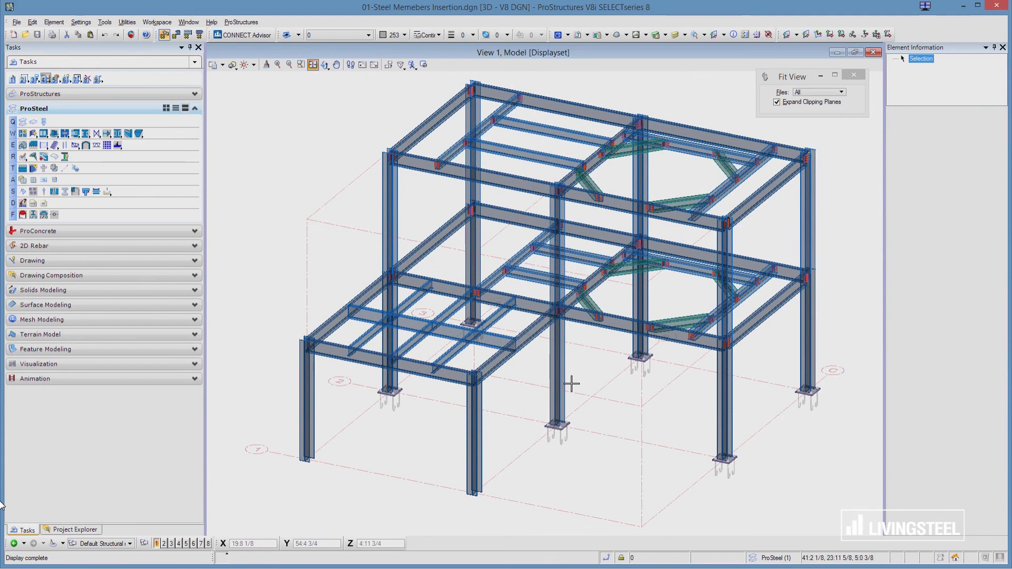